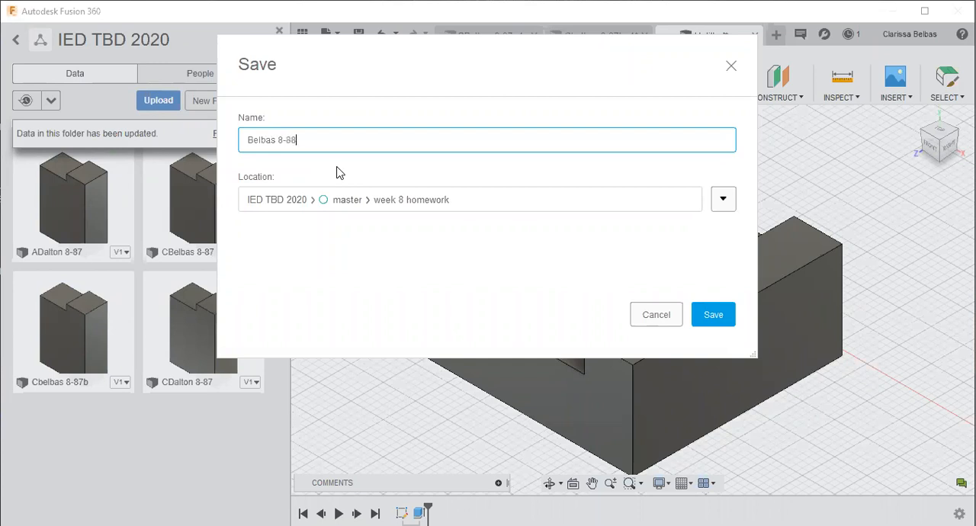
- Save the stepped block under its entered name in the week 8 homework folder and create a new design
key(Return)
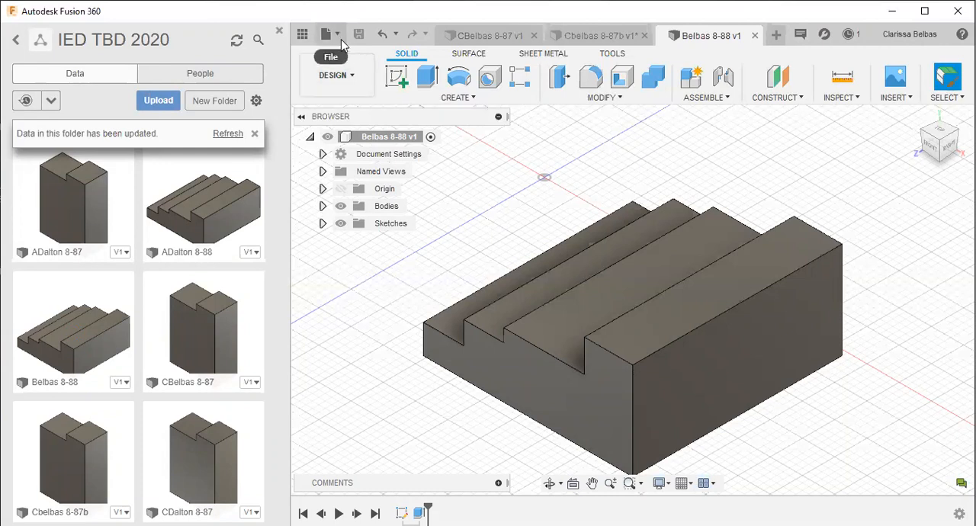
click(330, 38)
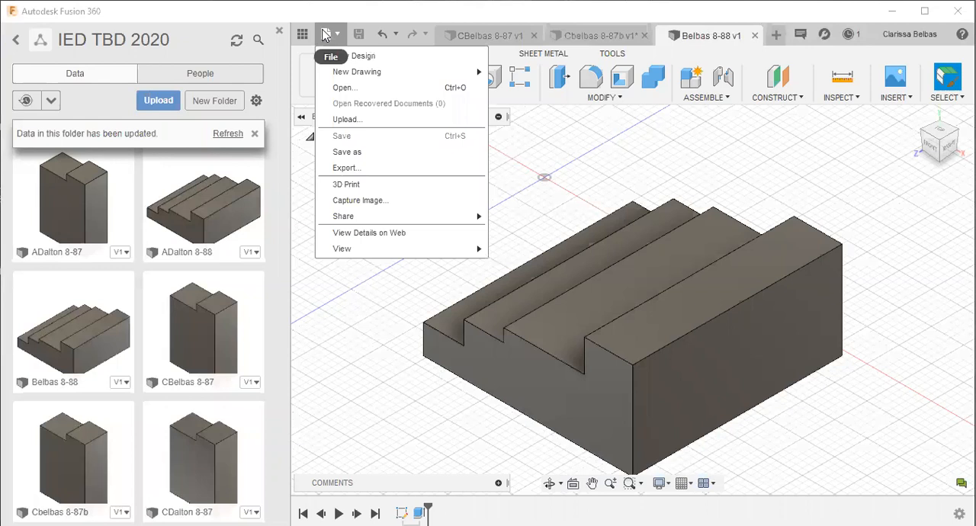
click(356, 58)
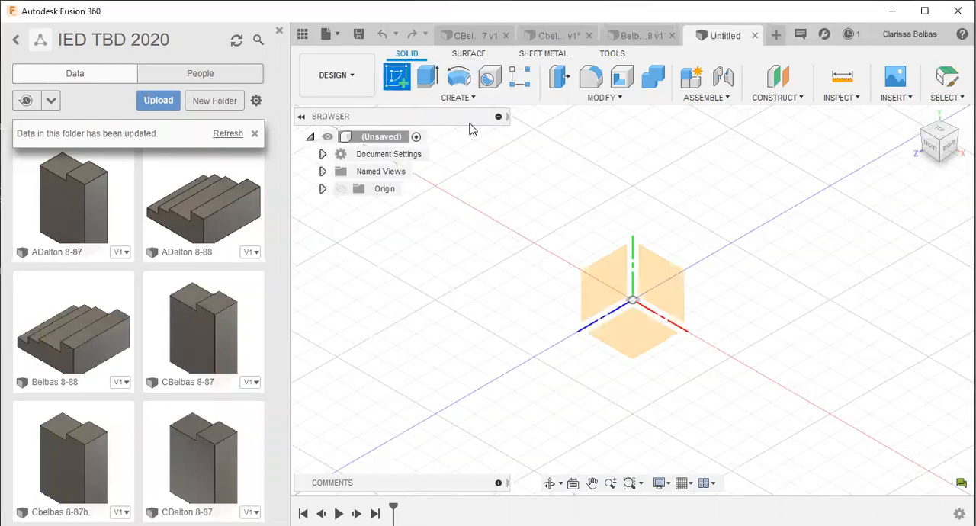
- Start a sketch on the front plane and draw a two-point rectangle about 4.15 by 4.14 in around the origin
click(669, 289)
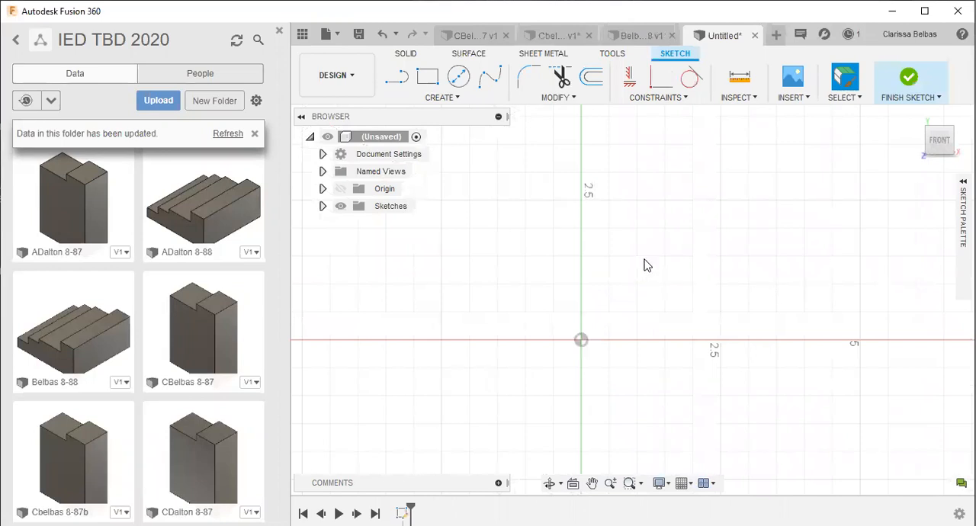
click(424, 80)
click(489, 230)
click(722, 462)
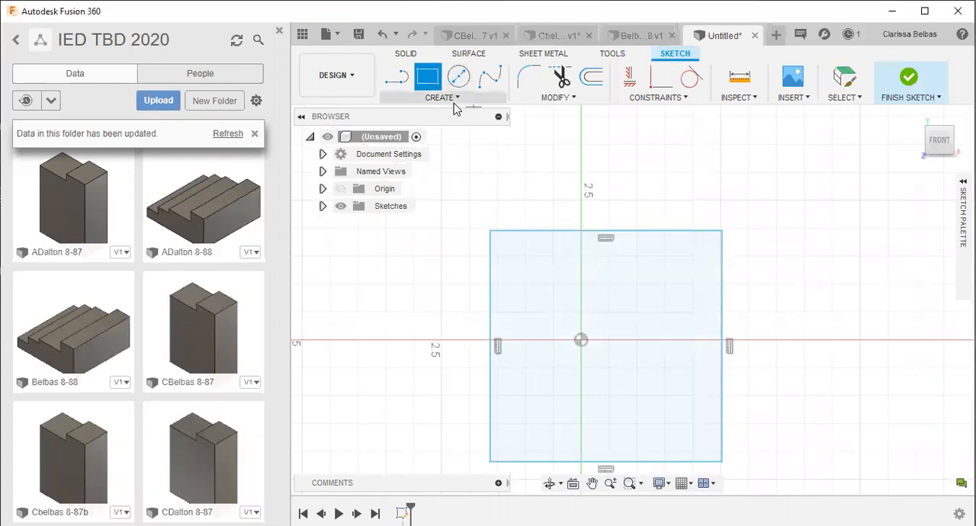
- Dimension the rectangle's top edge and set its width to 3.24 in
click(460, 103)
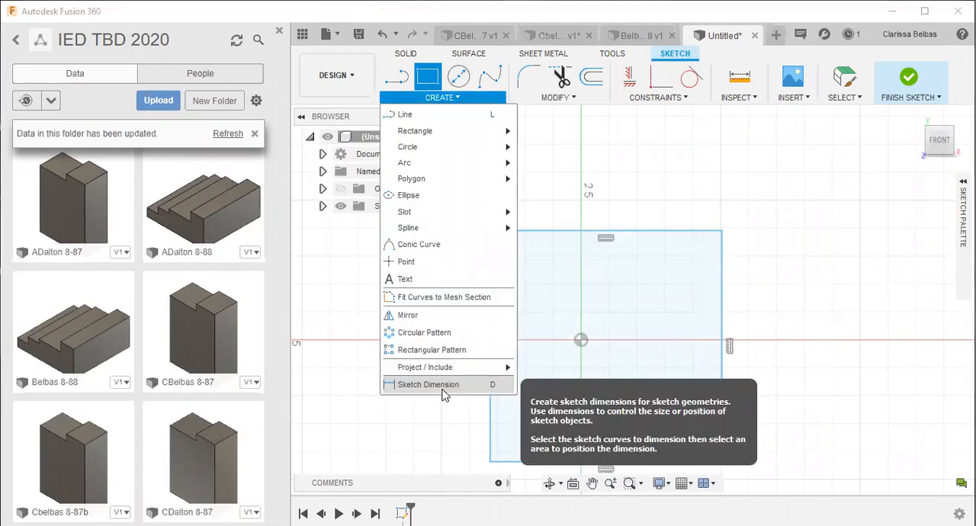
click(447, 391)
click(584, 231)
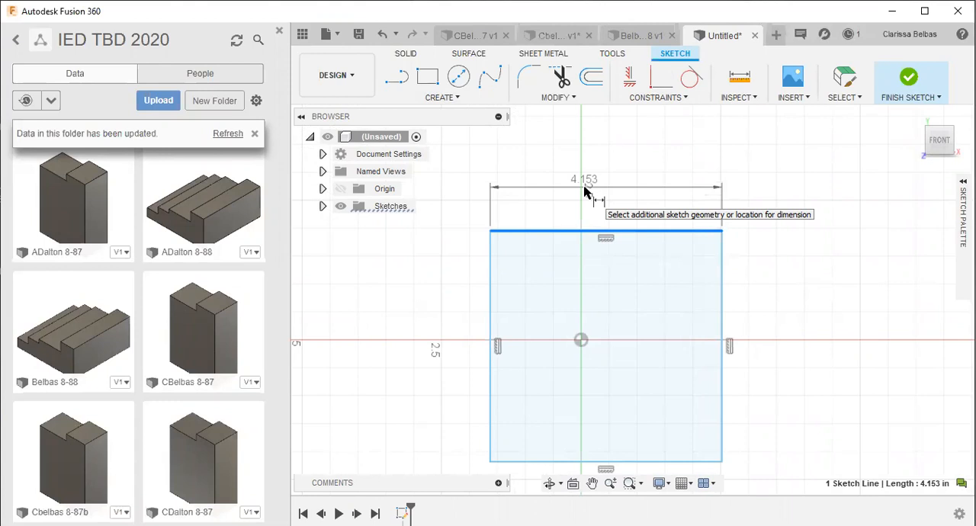
click(584, 192)
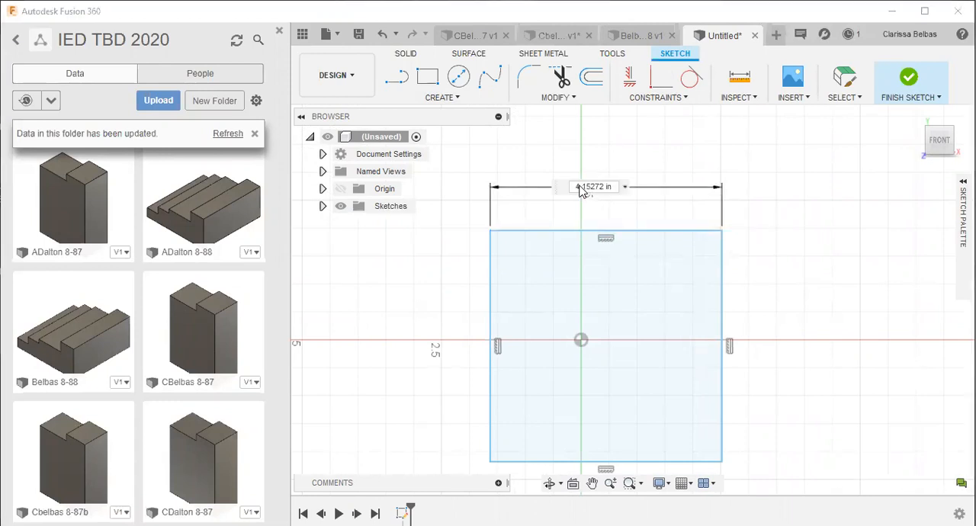
text(3.2)
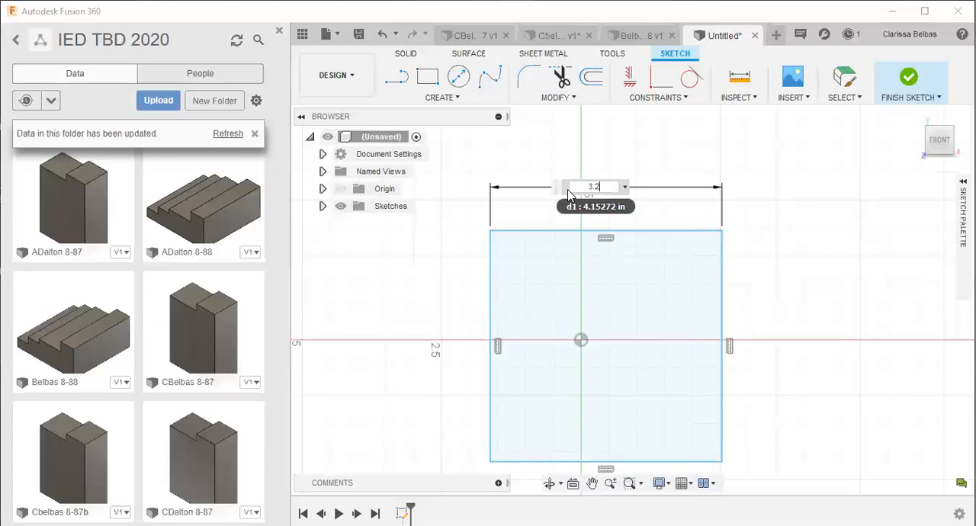
text(4)
key(Return)
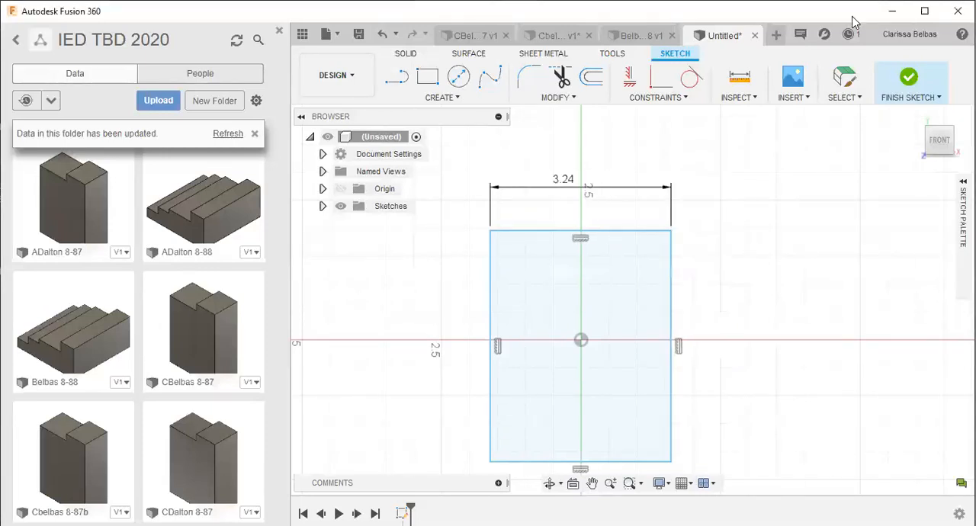
- Dimension the rectangle's right edge and set its height to 3.24 in
click(671, 276)
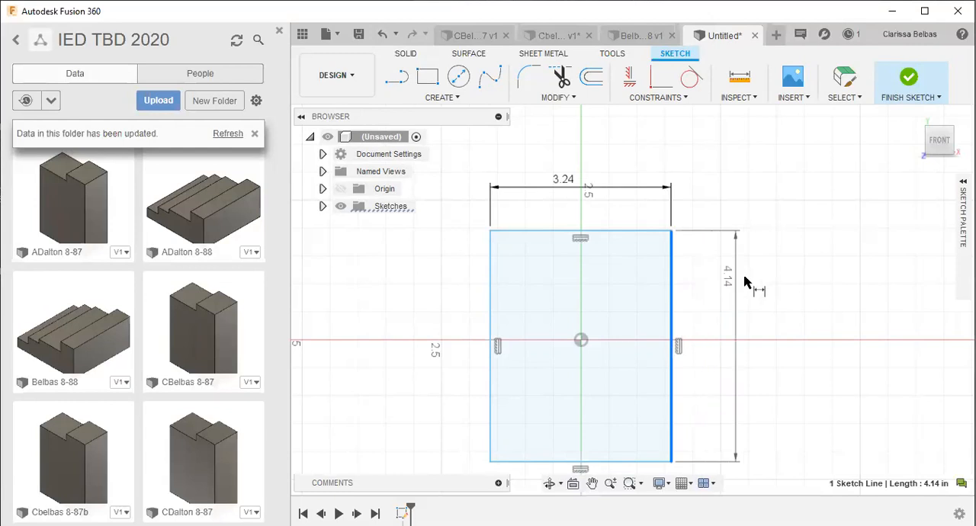
click(751, 267)
text(3)
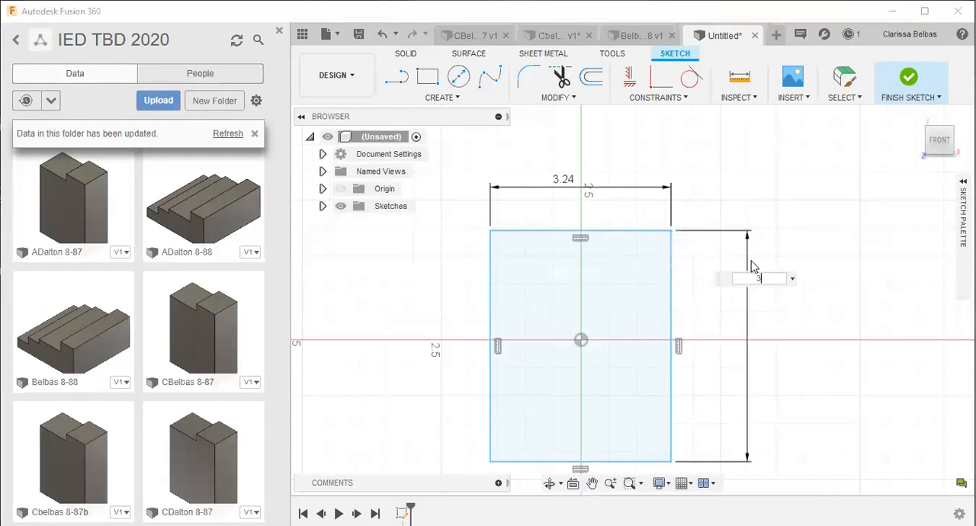
text(.24)
key(Return)
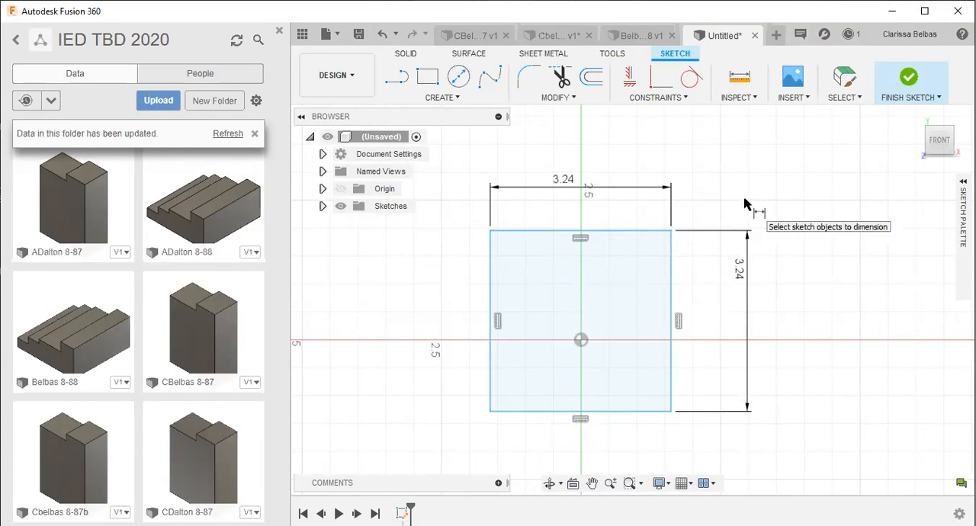
- Draw three center-diameter circles inside the square: about 1 in at top center, 0.37 in at lower left and 0.88 in at lower right
click(458, 79)
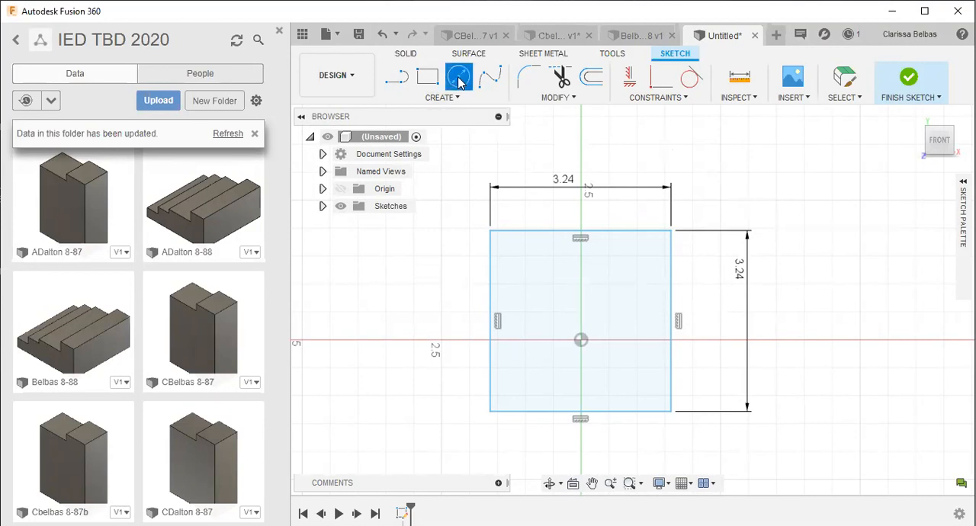
click(581, 278)
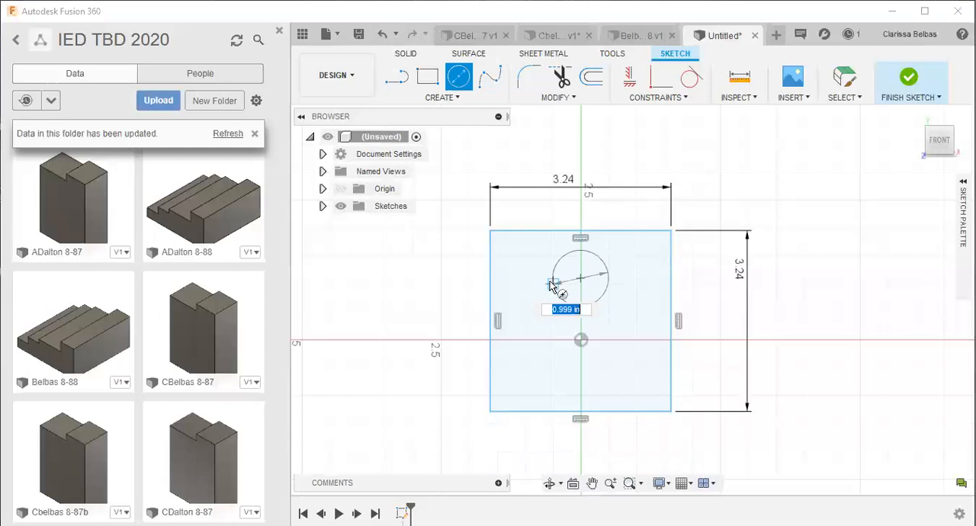
click(551, 283)
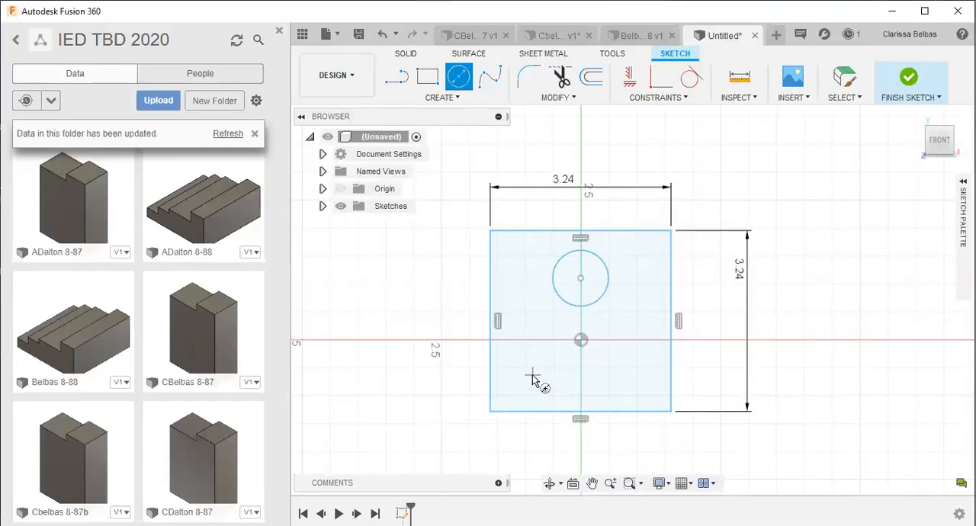
click(531, 375)
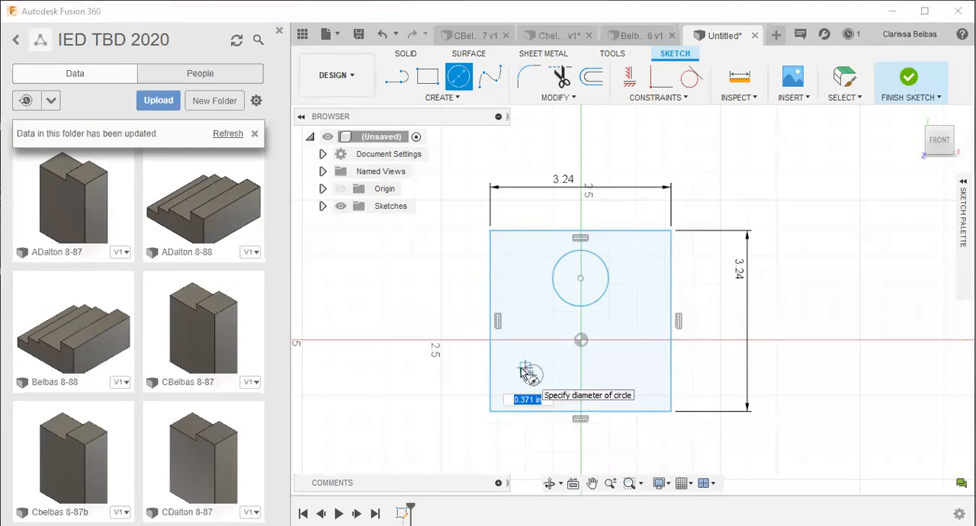
click(521, 369)
click(637, 375)
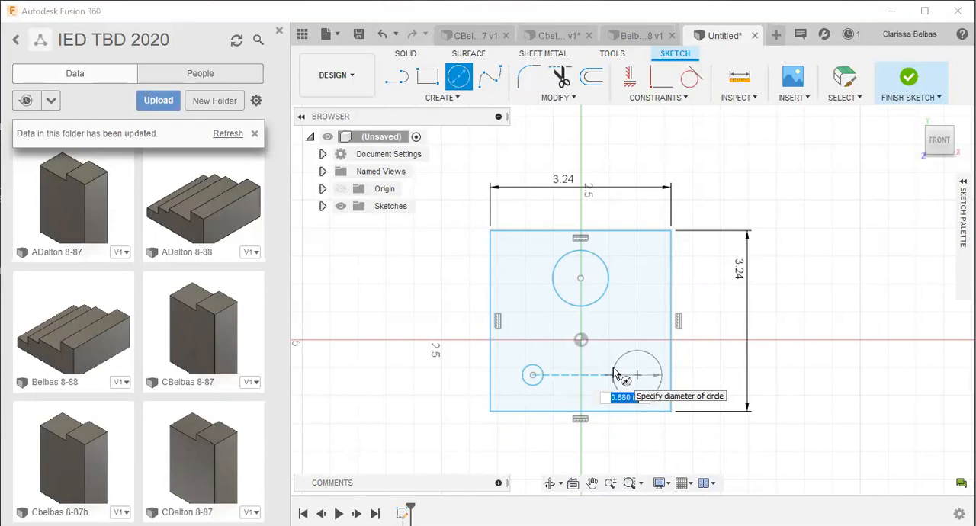
click(614, 373)
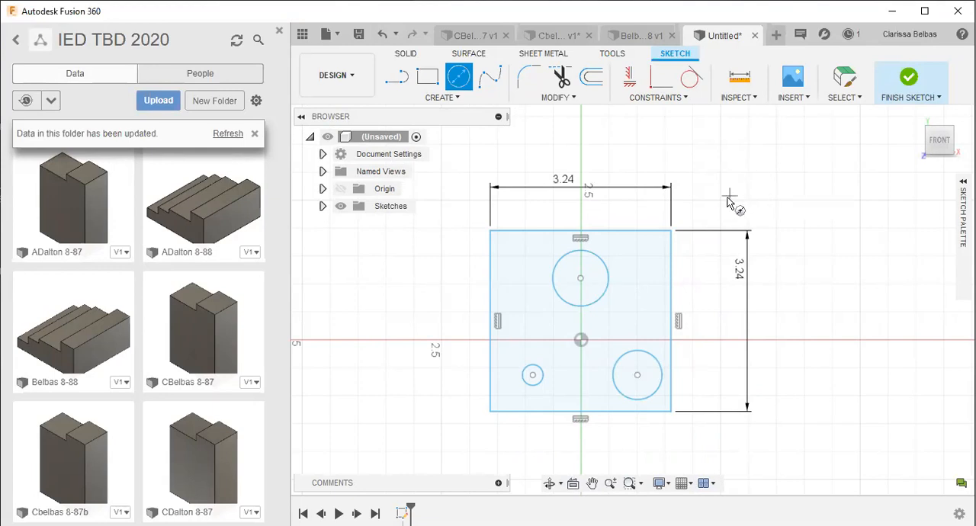
- Dimension the lower-right circle's center 0.75 in above the square's bottom edge
scroll(675, 251, up, 3)
scroll(596, 255, up, 1)
middle_drag(608, 268, 733, 159)
middle_drag(610, 302, 582, 241)
scroll(600, 307, up, 3)
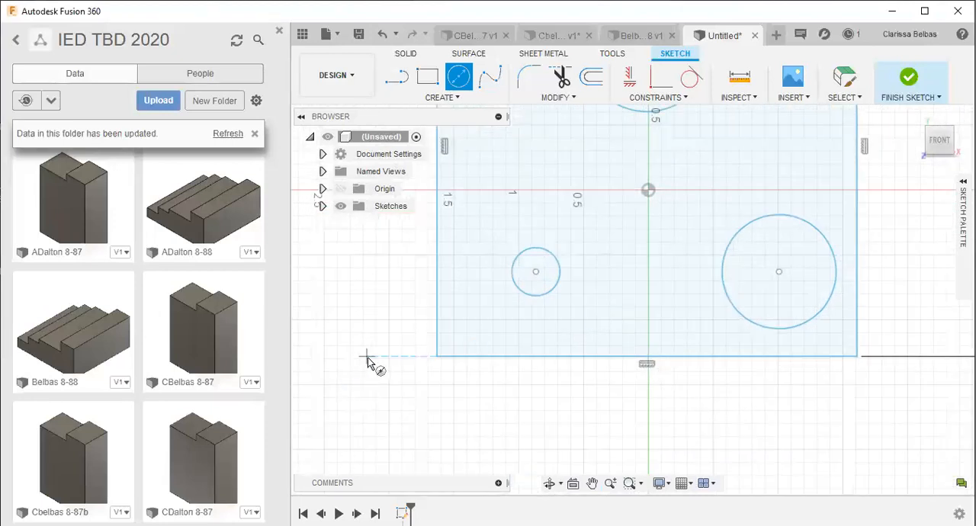
click(458, 98)
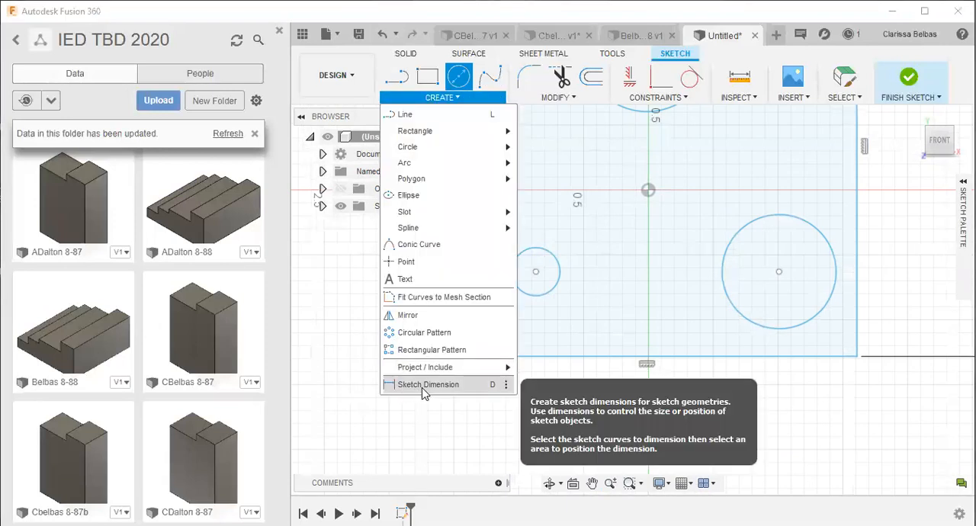
click(425, 385)
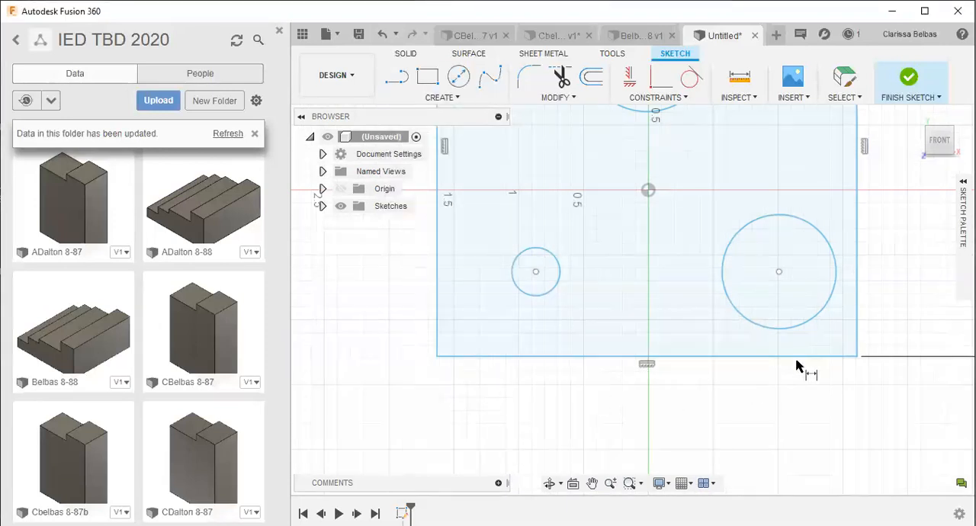
click(779, 272)
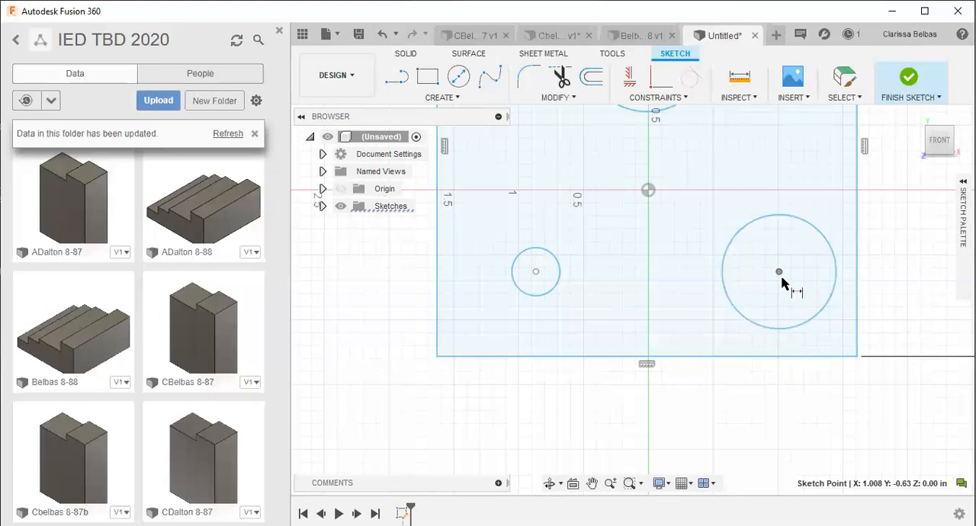
click(772, 358)
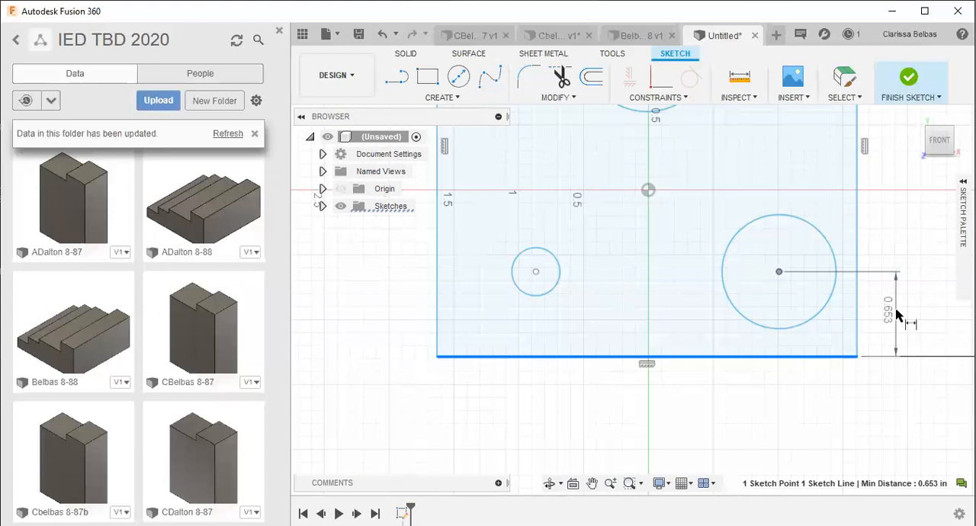
click(897, 315)
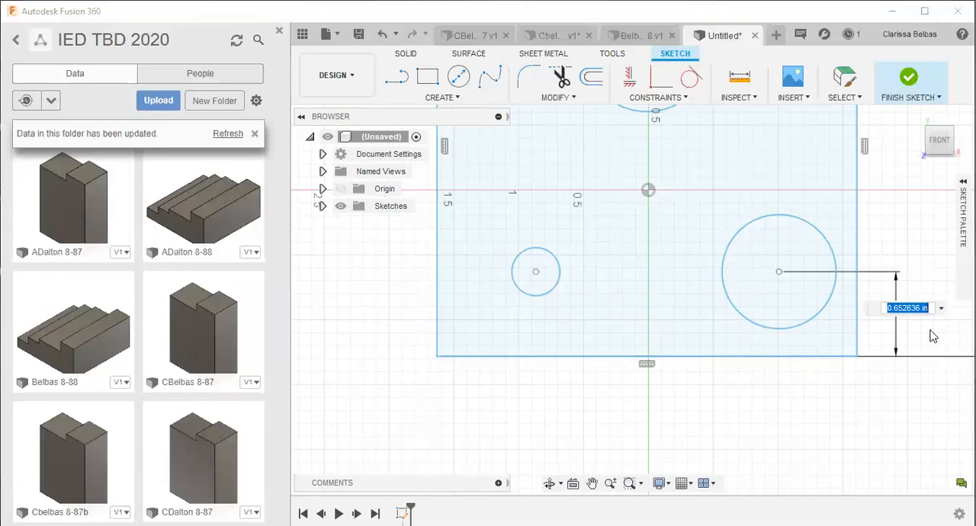
key(BackSpace)
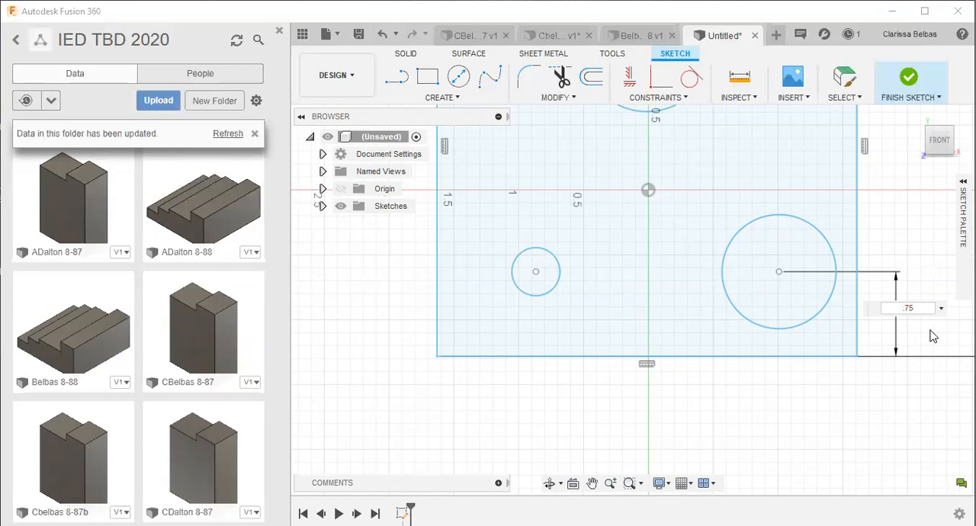
key(Return)
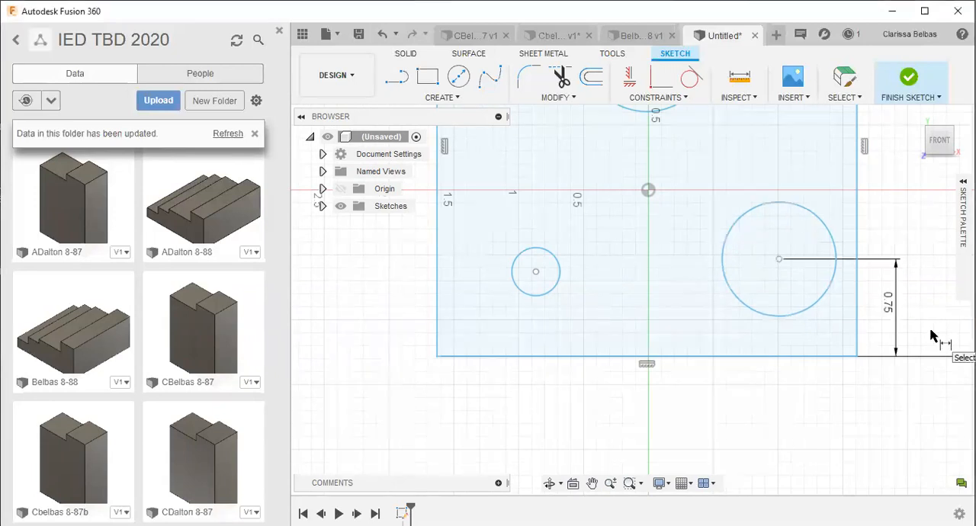
- Dimension the lower-right circle's center 0.75 in from the square's right edge
click(779, 261)
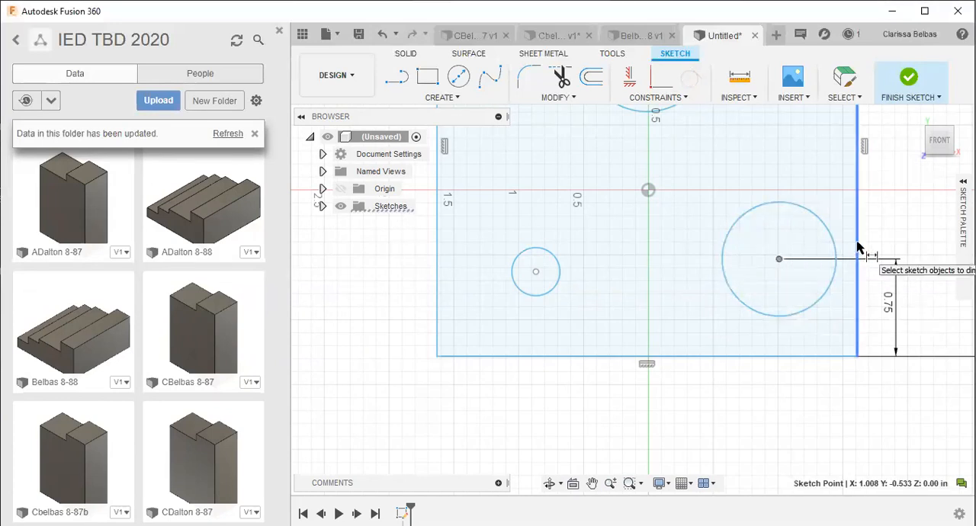
click(831, 262)
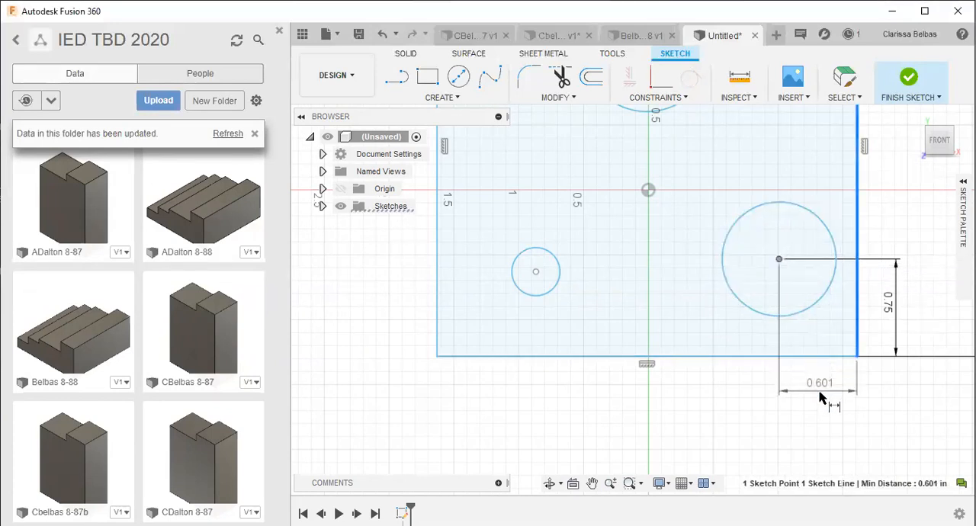
click(820, 400)
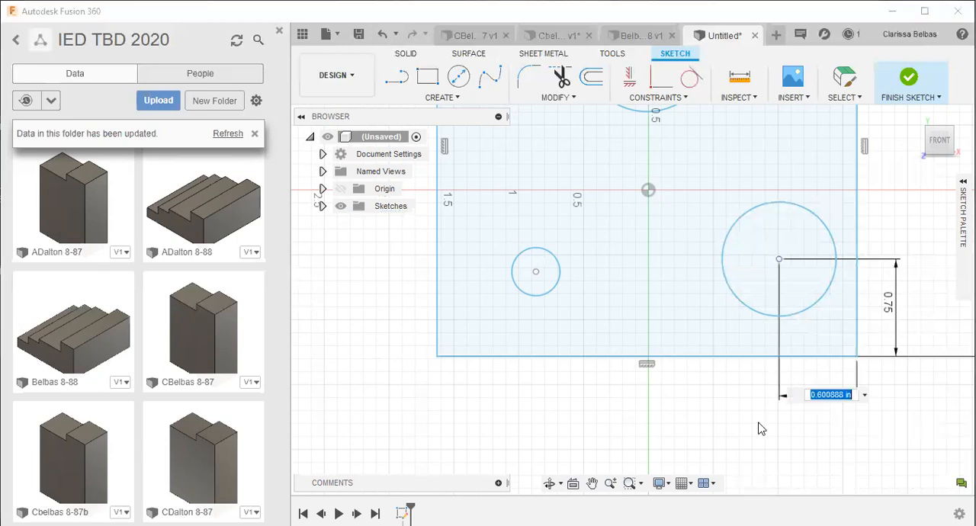
key(BackSpace)
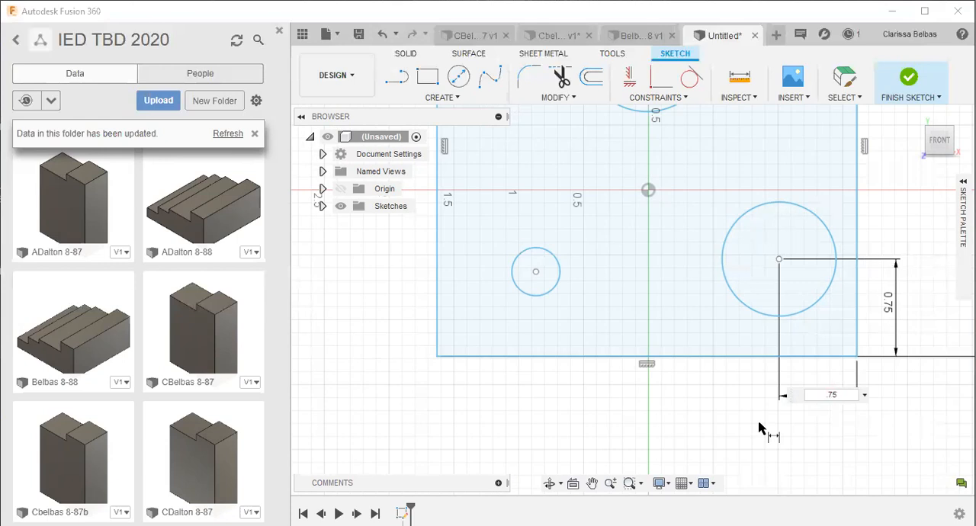
key(Return)
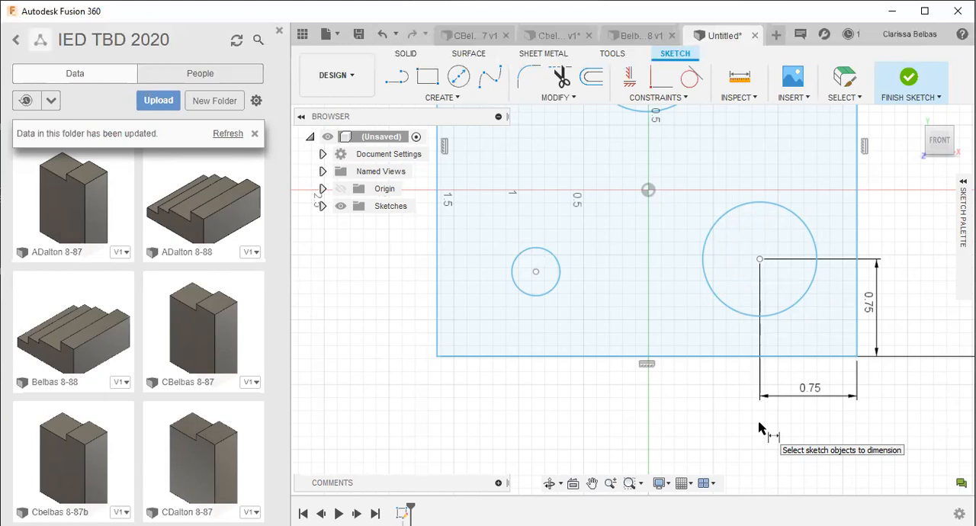
- Set the lower-right circle's diameter to 0.5 in with a sketch dimension
click(745, 316)
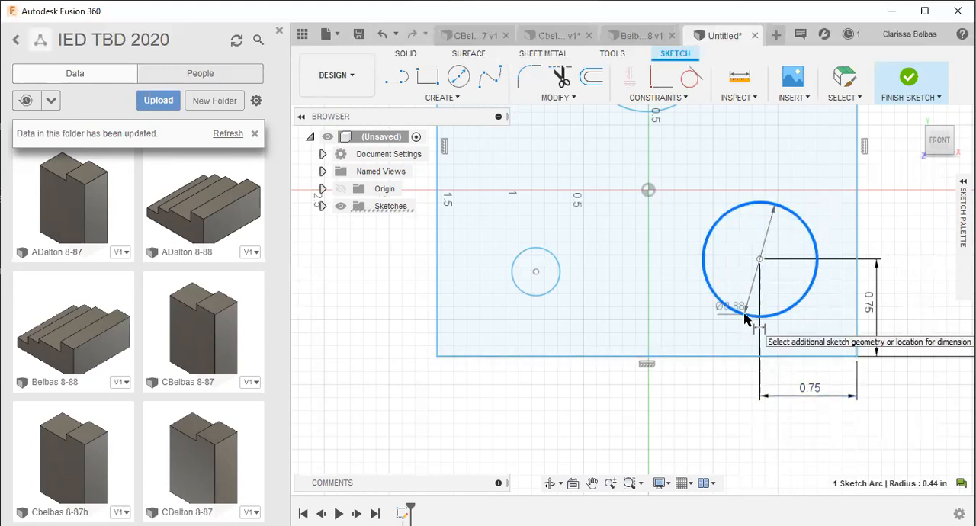
click(716, 402)
key(BackSpace)
text(.5)
key(Return)
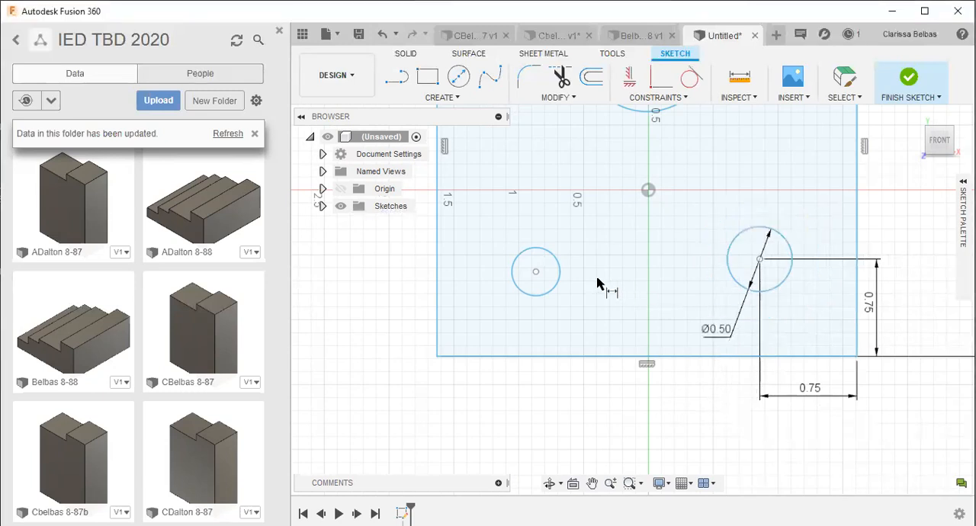
- Set the lower-left circle's diameter to 0.5 in with a sketch dimension
click(557, 285)
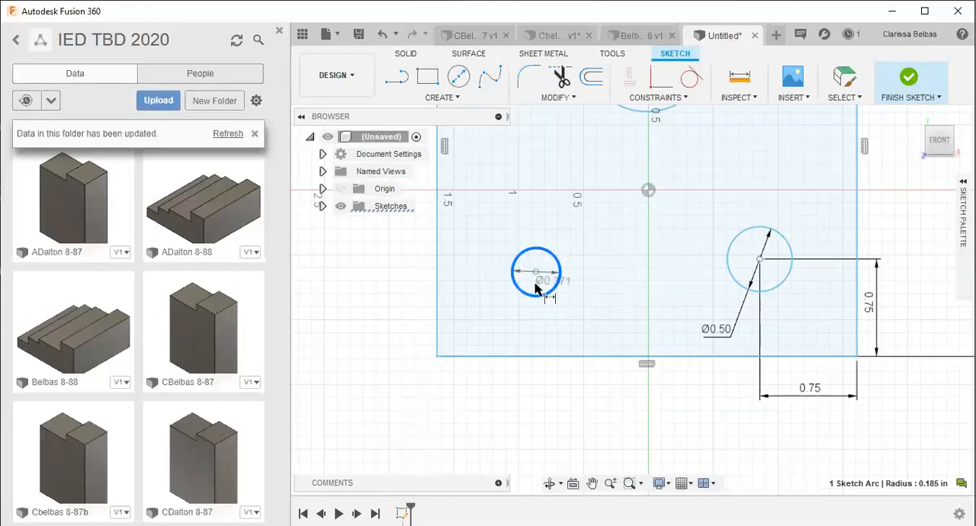
click(595, 410)
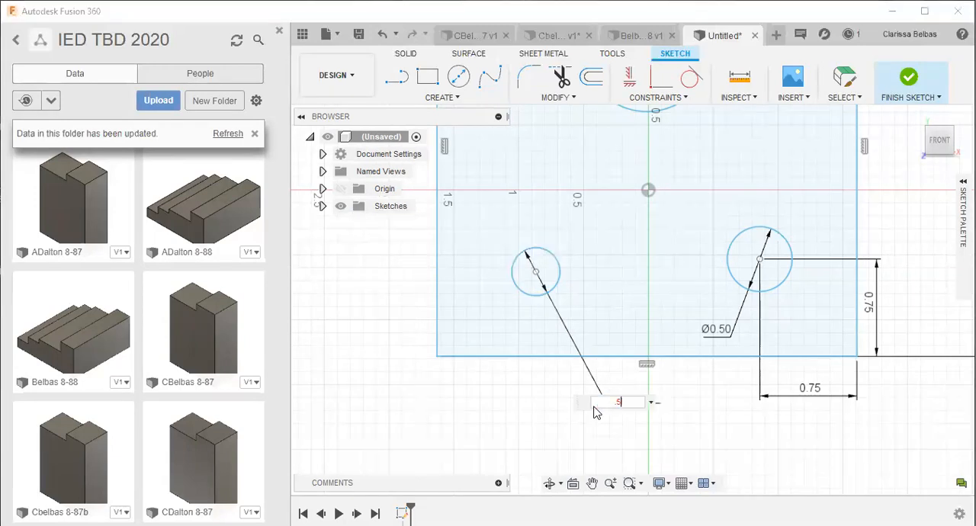
key(Return)
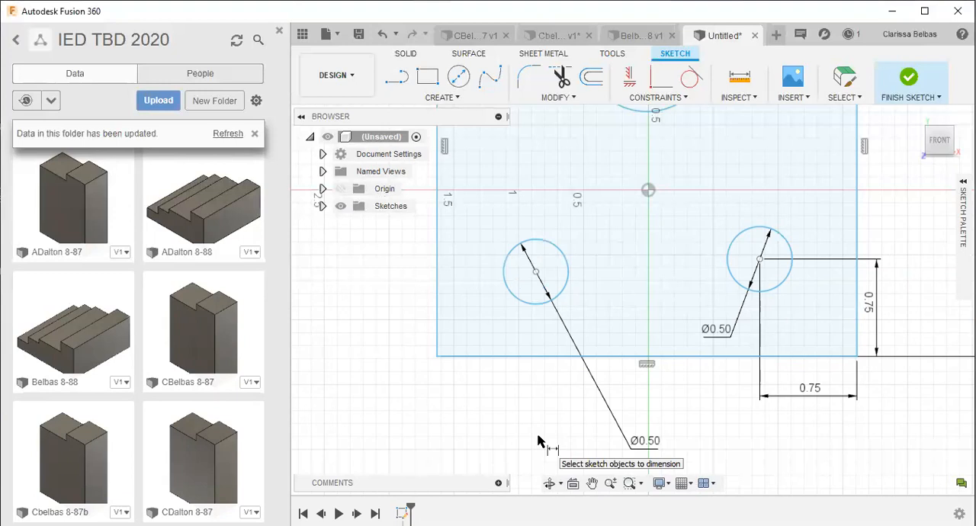
- Dimension the lower-left circle's center 0.75 in from the square's left edge
click(536, 272)
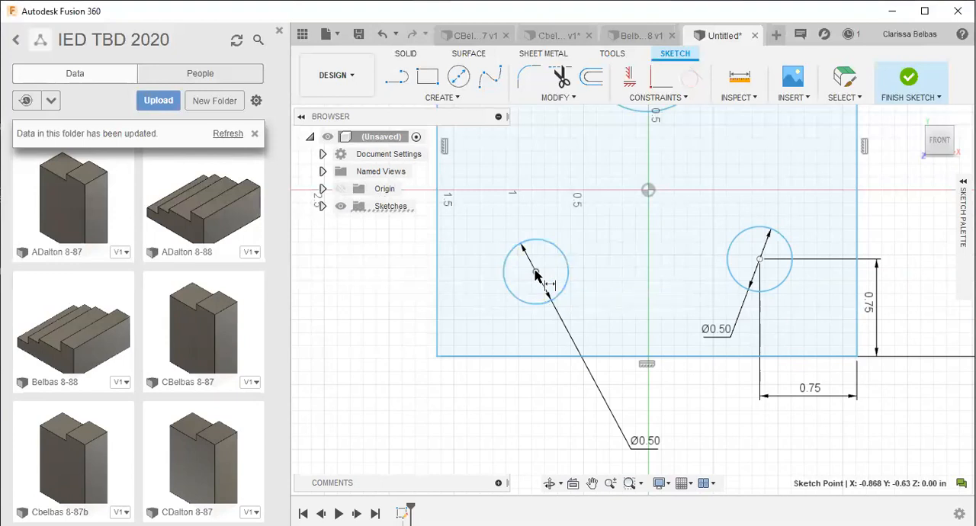
click(438, 268)
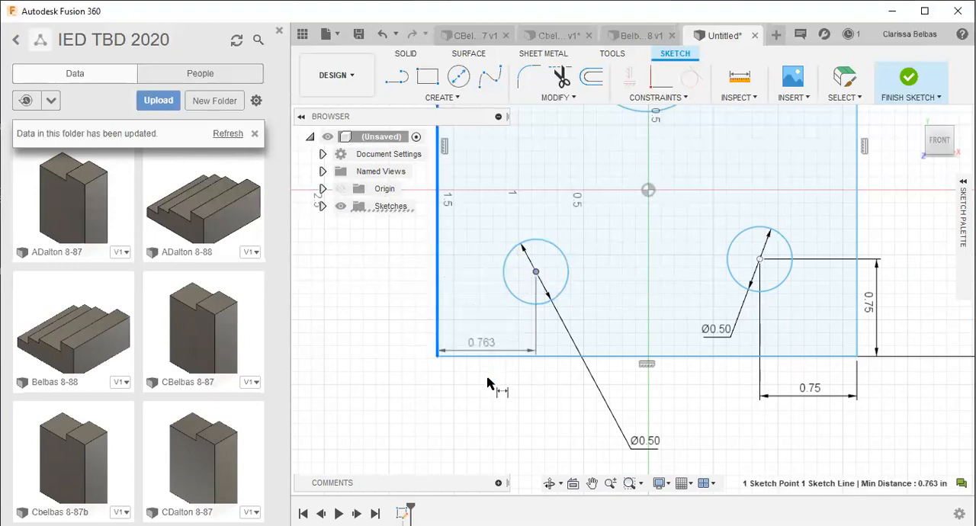
click(494, 433)
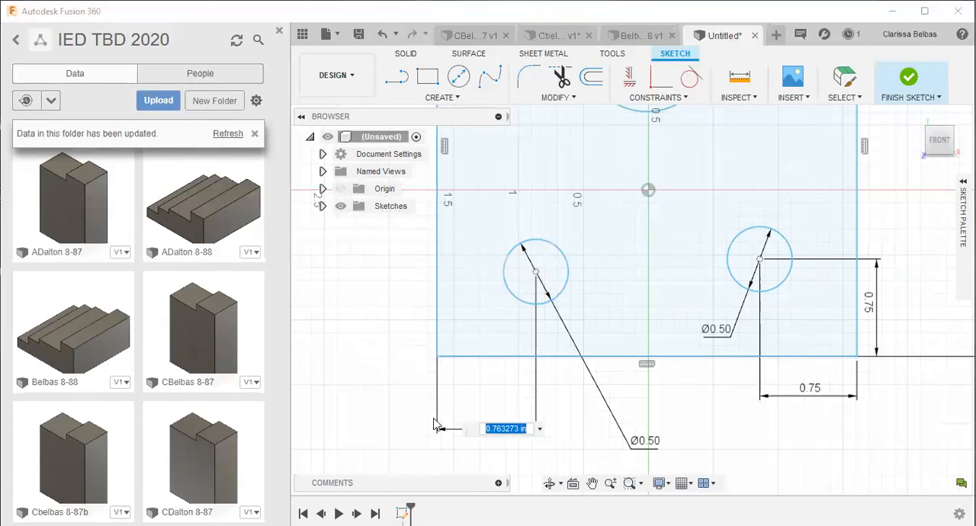
key(BackSpace)
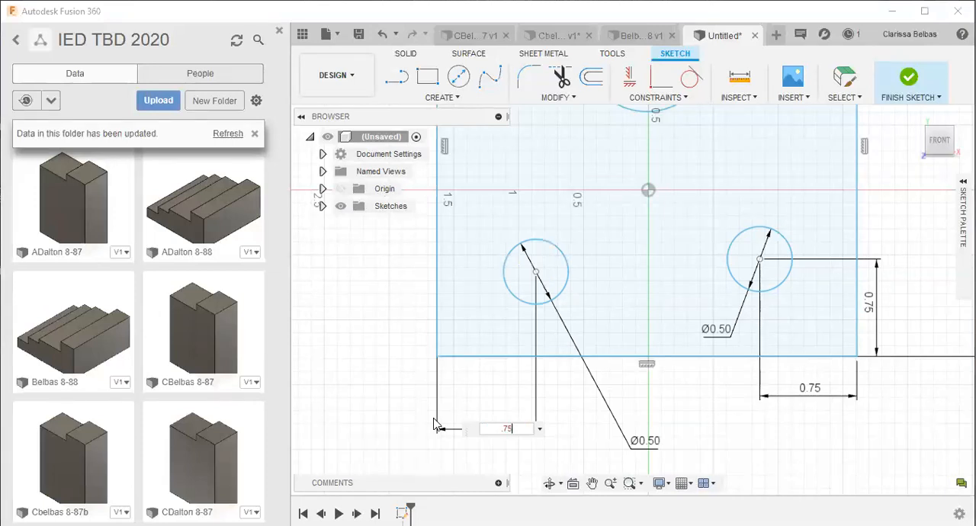
key(Return)
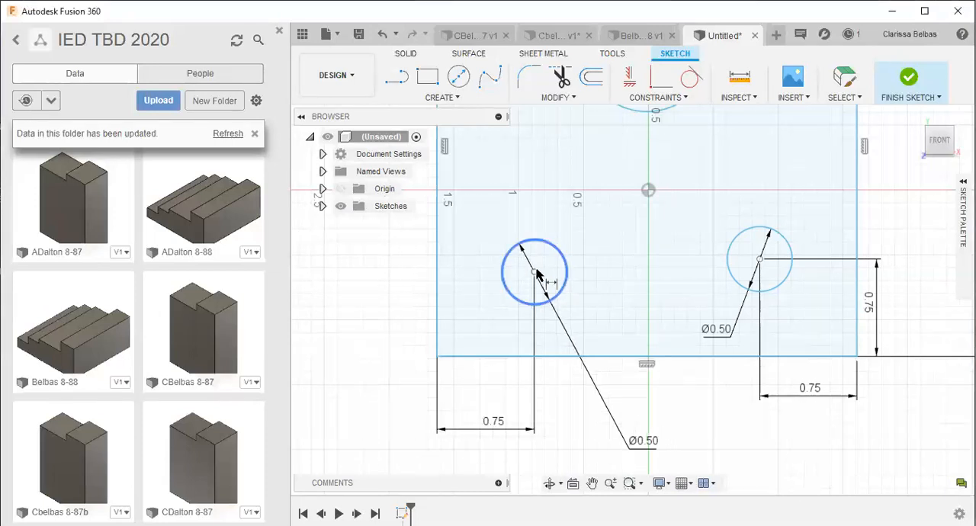
- Dimension the lower-left circle's center 0.75 in above the square's bottom edge
click(522, 356)
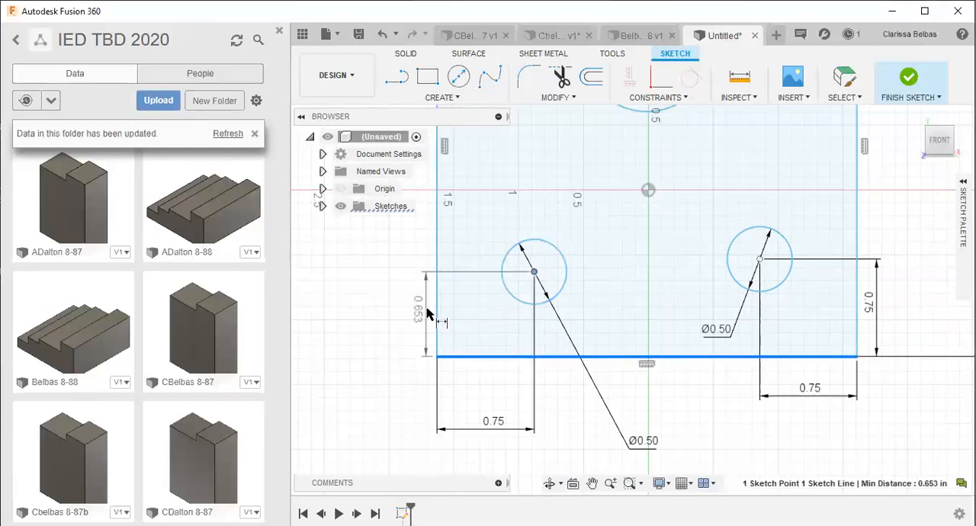
click(387, 303)
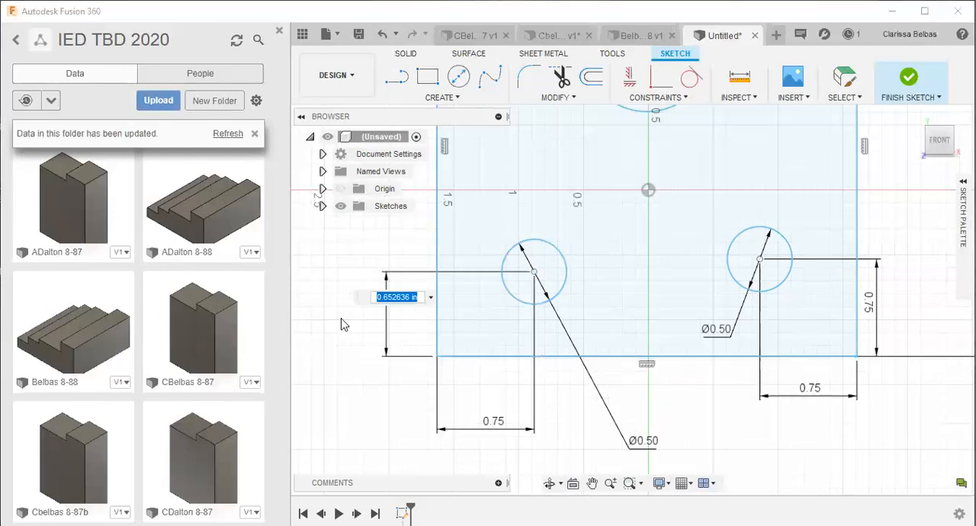
key(BackSpace)
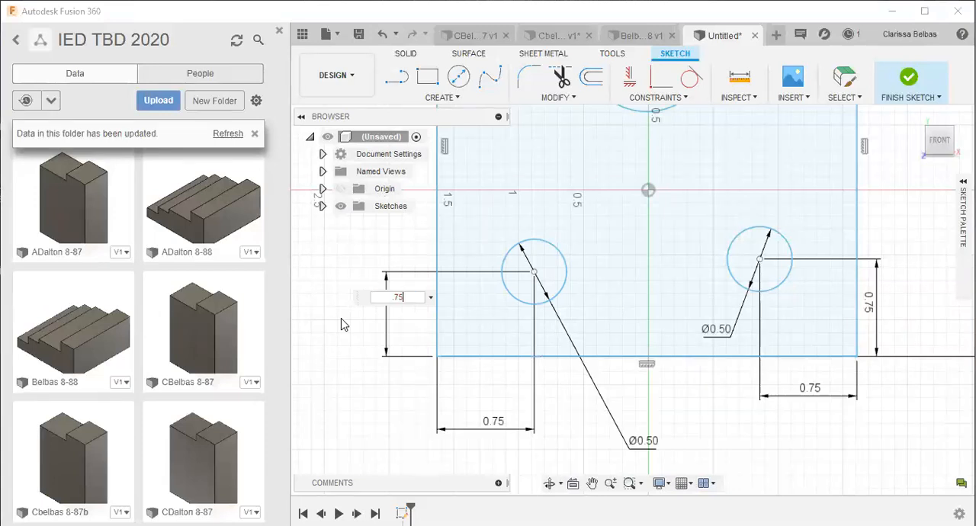
text(.75)
key(Return)
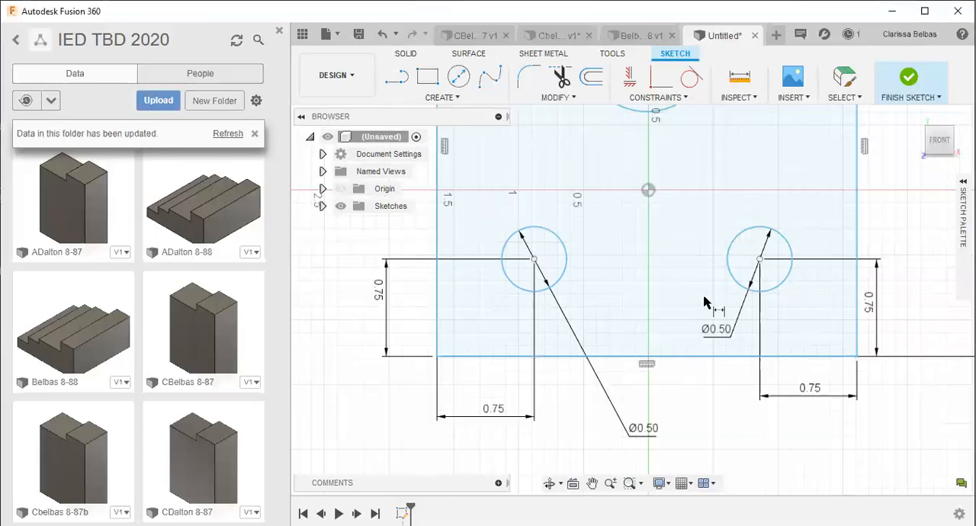
- Dimension the top circle's center 1.62 in from the square's left edge
scroll(684, 295, down, 1)
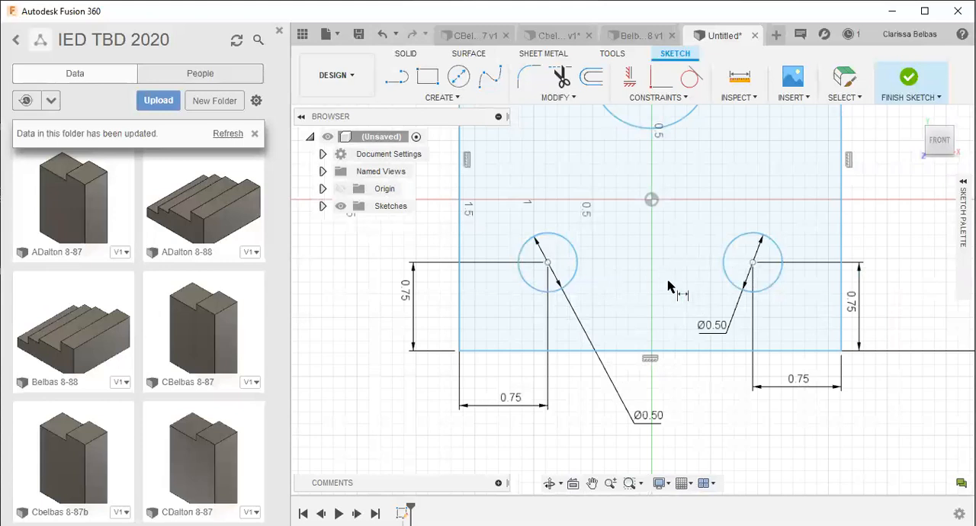
scroll(662, 277, down, 1)
scroll(660, 278, down, 1)
scroll(649, 259, down, 2)
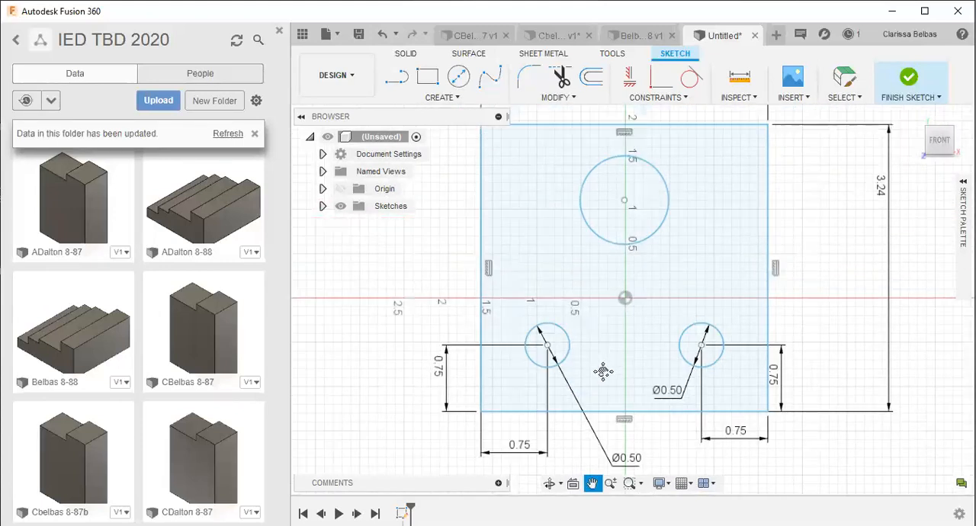
scroll(663, 305, up, 2)
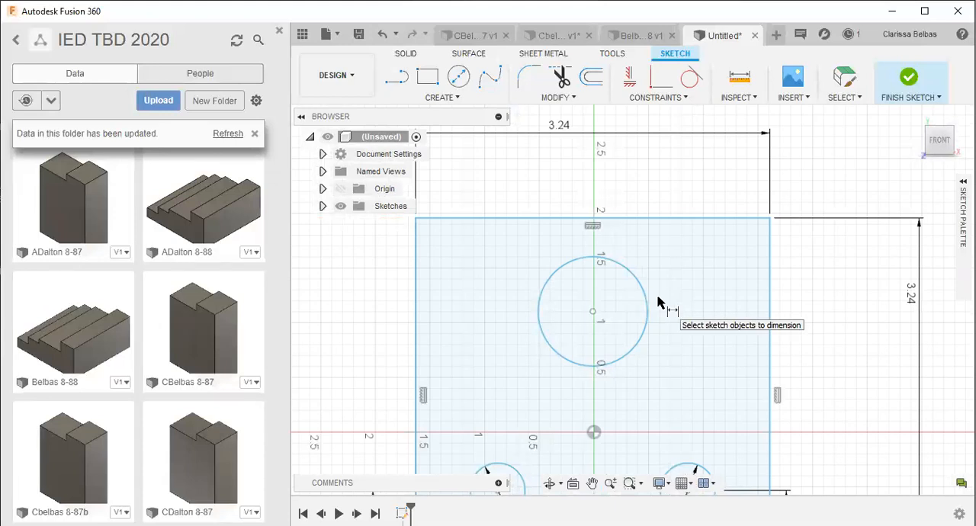
click(593, 312)
click(416, 330)
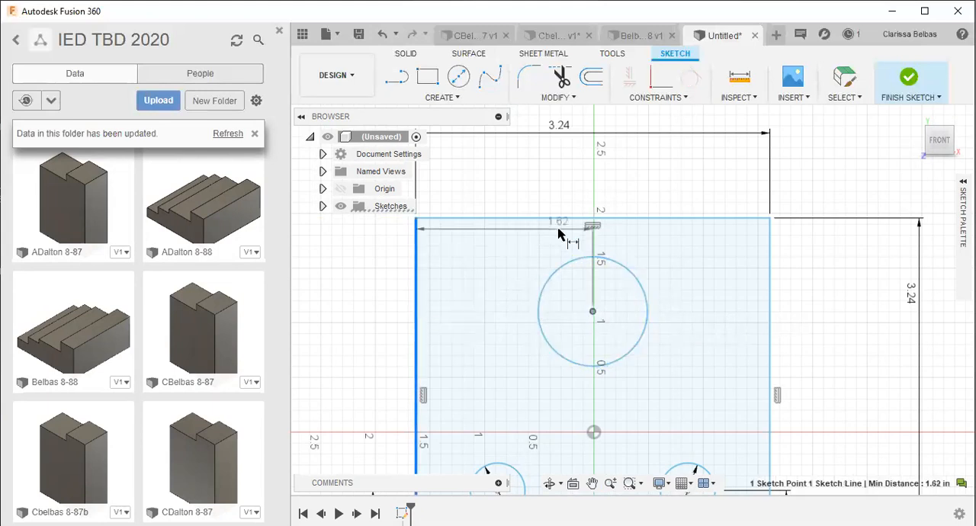
click(532, 191)
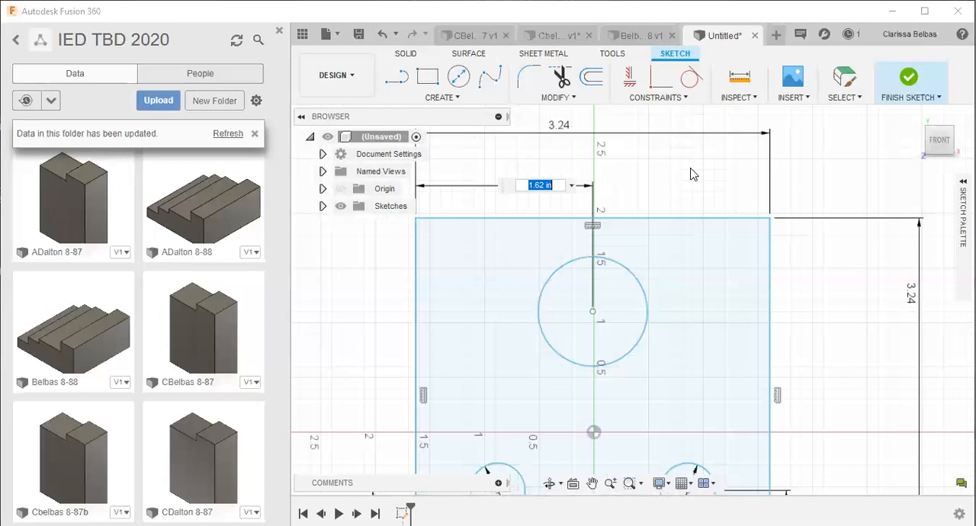
key(Return)
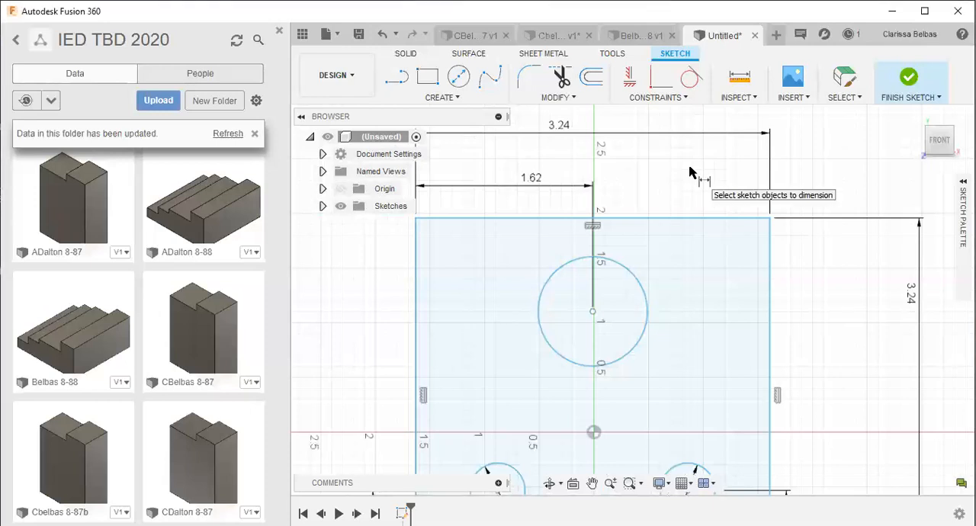
- Dimension the top circle's center 0.75 in below the square's top edge
scroll(691, 173, down, 1)
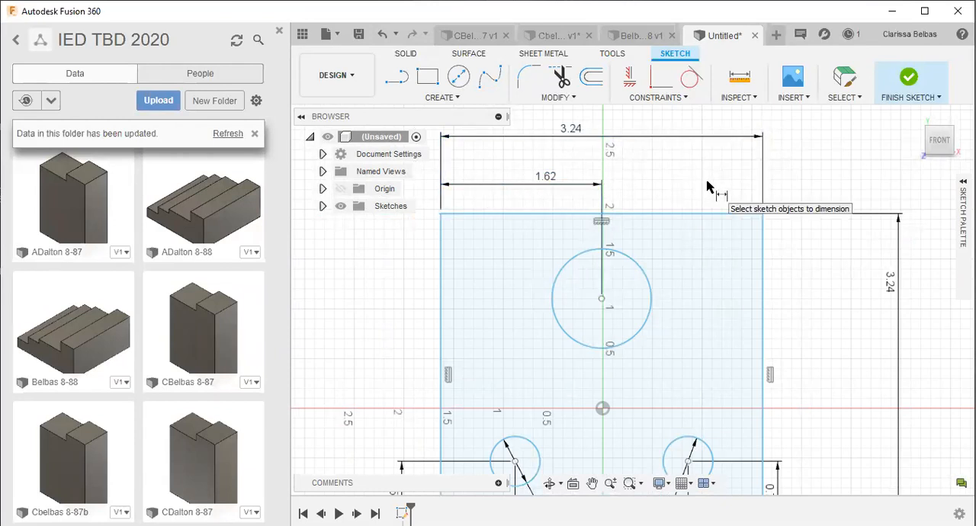
click(602, 299)
click(613, 222)
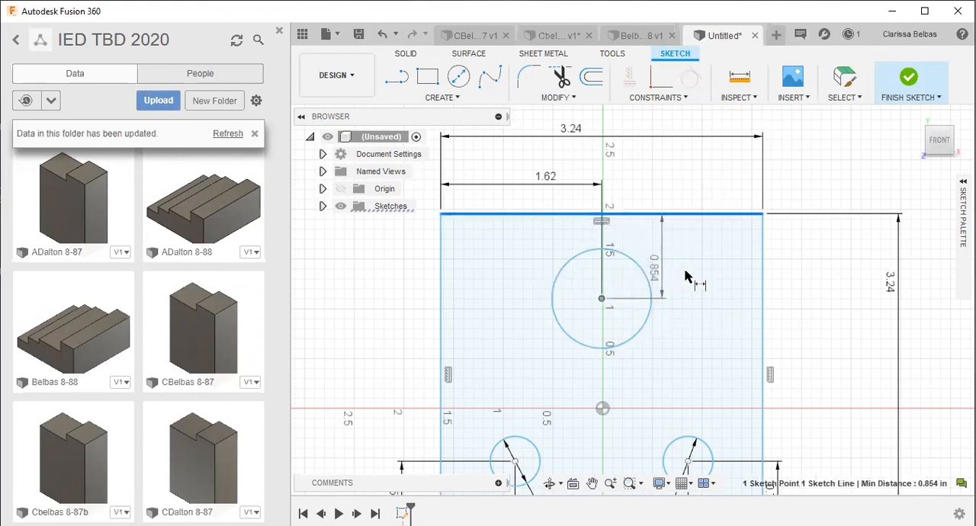
click(825, 263)
key(BackSpace)
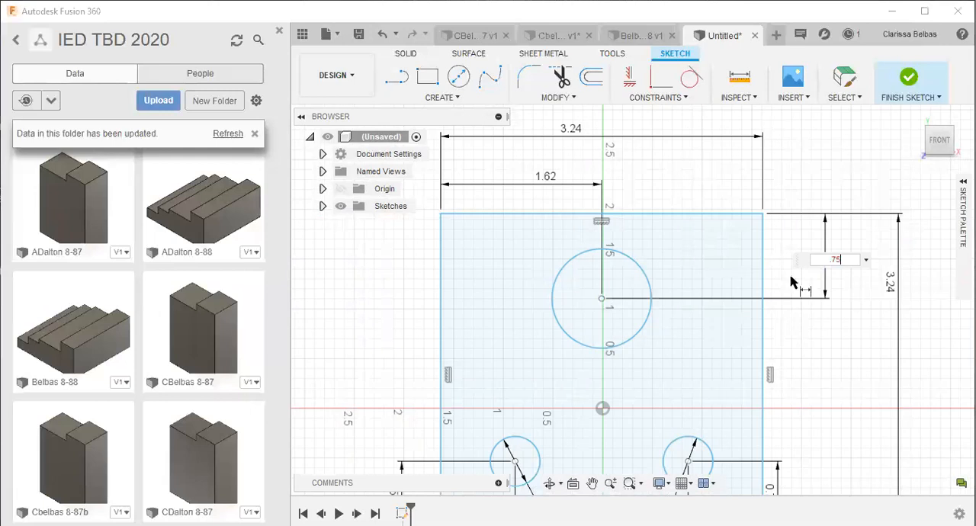
key(Return)
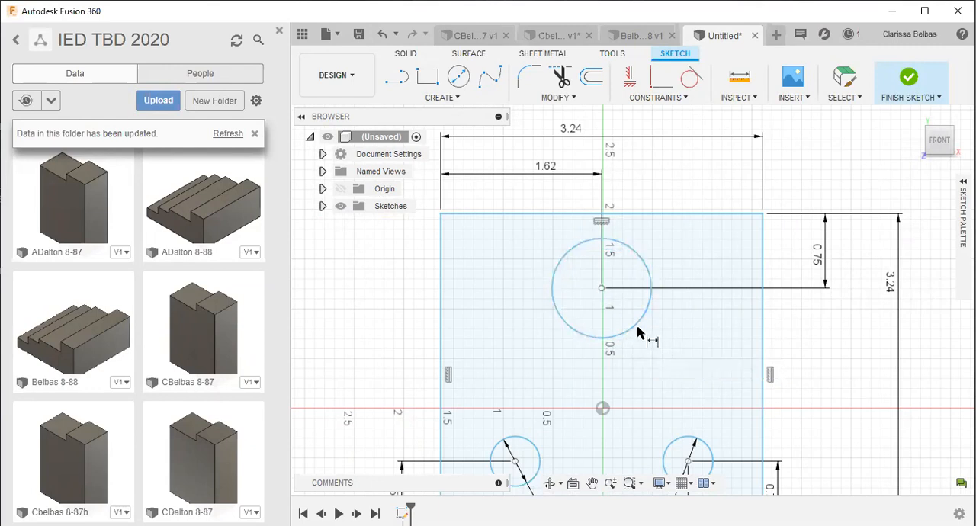
- Add a diameter dimension of 1.5 in to the top circle
click(632, 327)
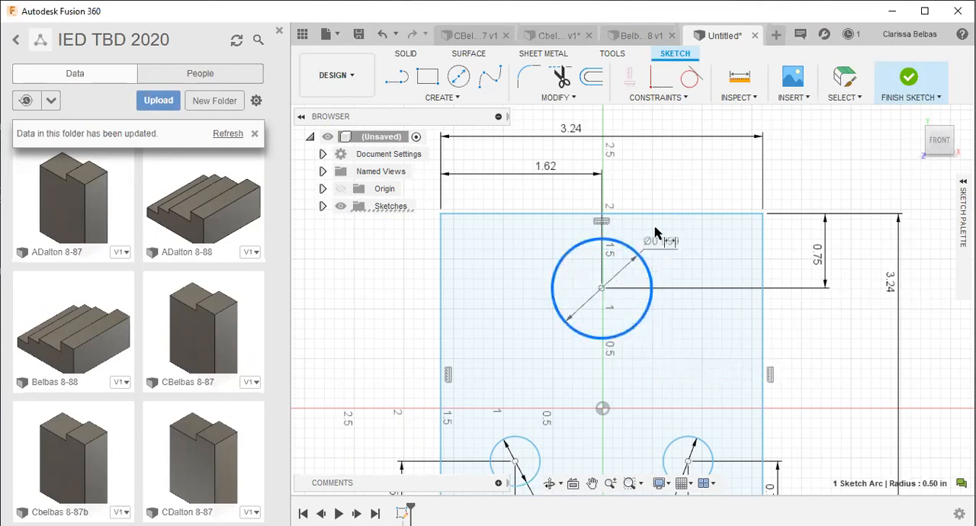
click(664, 185)
text(1)
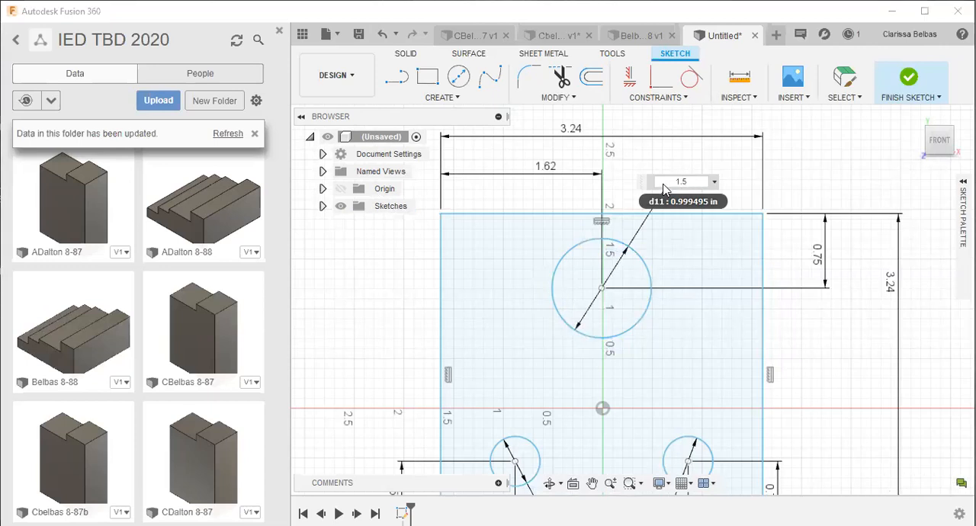
text(.5)
key(Return)
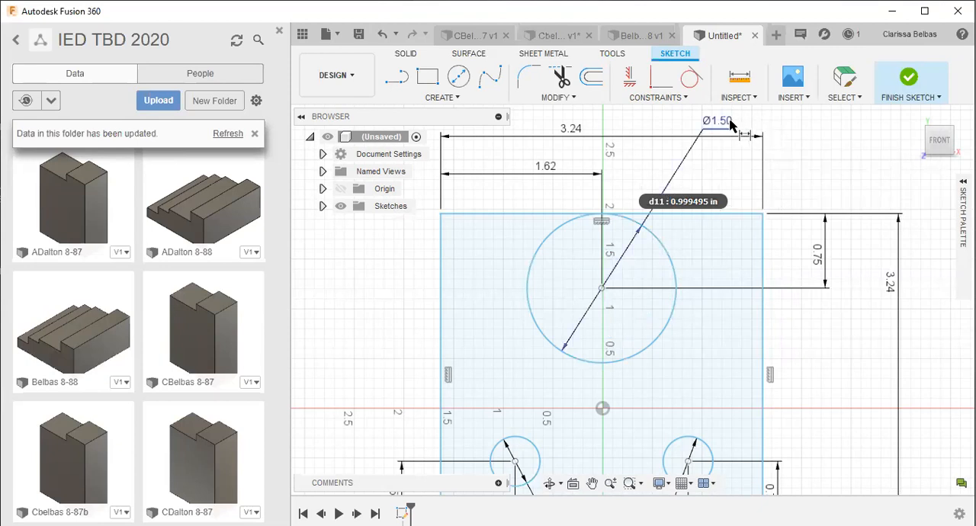
- Change the top circle's diameter dimension to 1 in
double_click(720, 122)
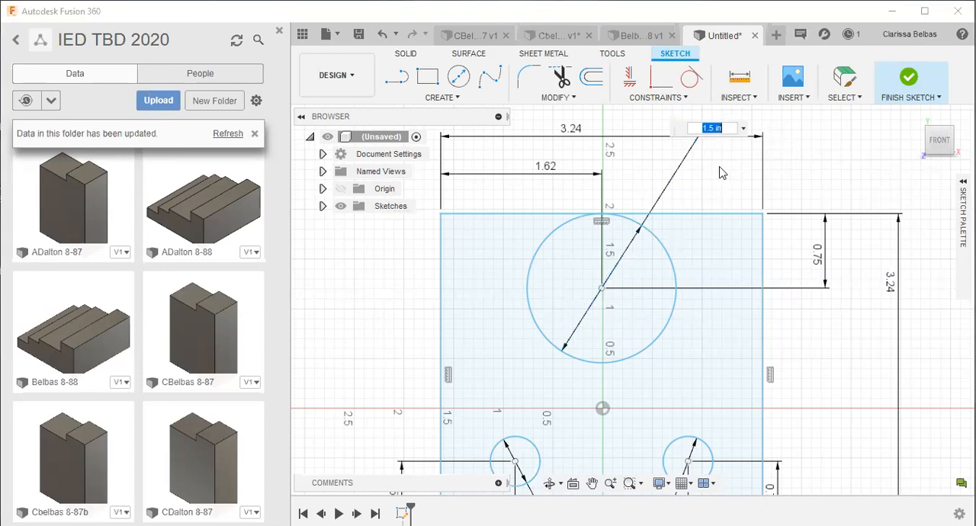
text(1)
key(Return)
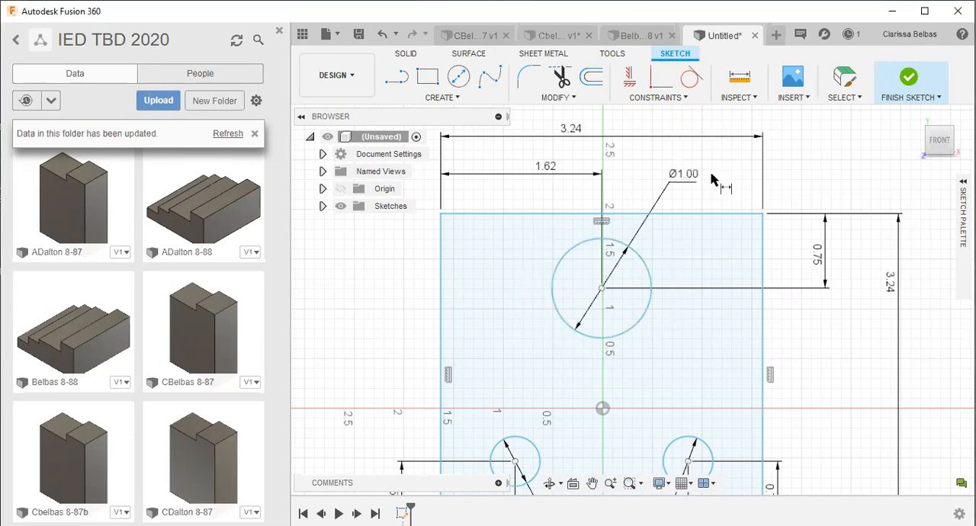
- Change the top circle's diameter dimension to 1.25 in and end dimensioning
double_click(684, 180)
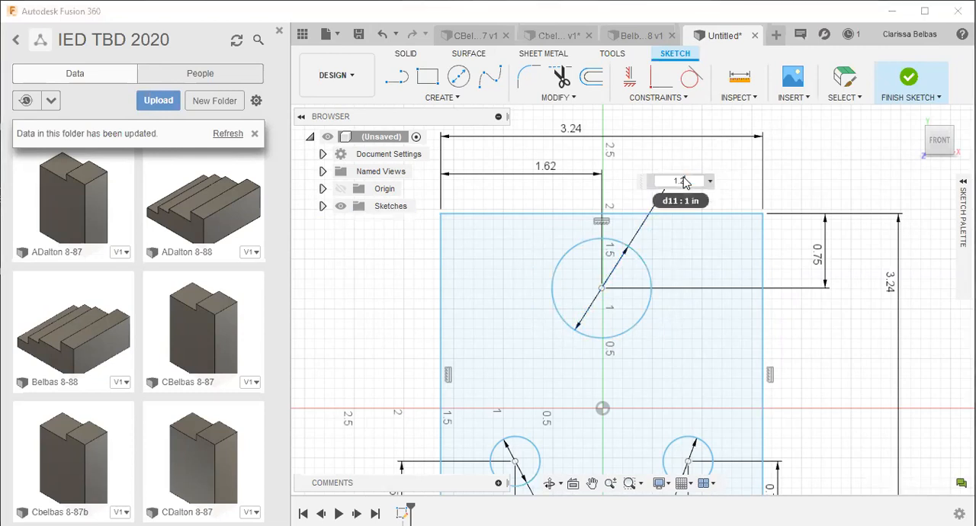
text(1.25)
key(Return)
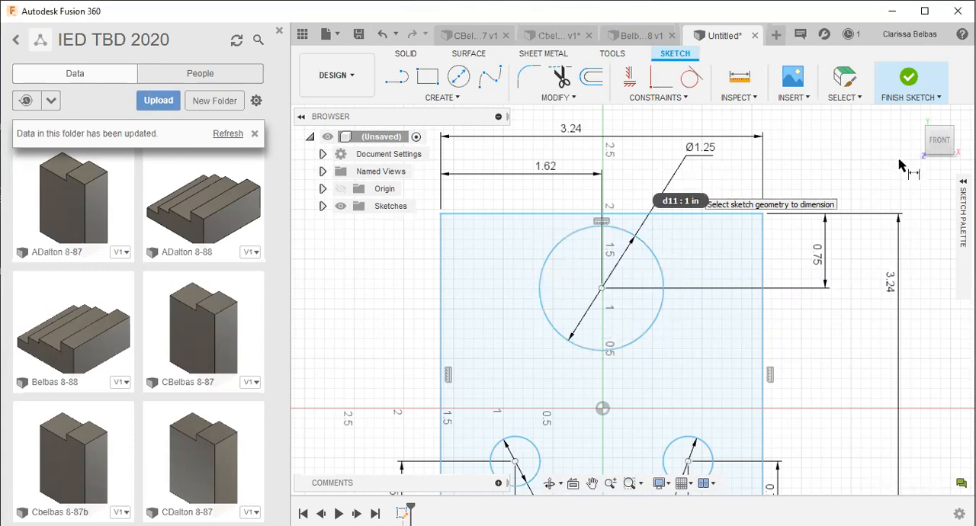
scroll(832, 172, down, 3)
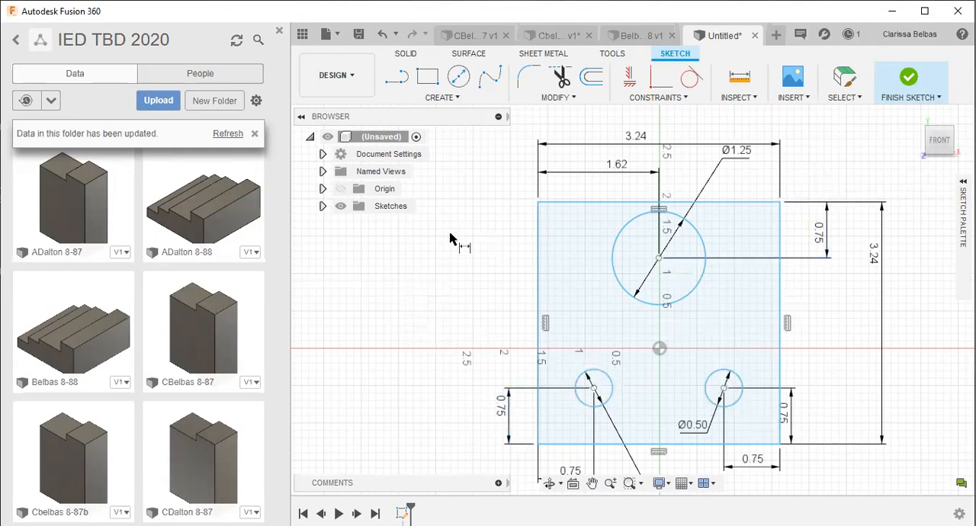
key(Escape)
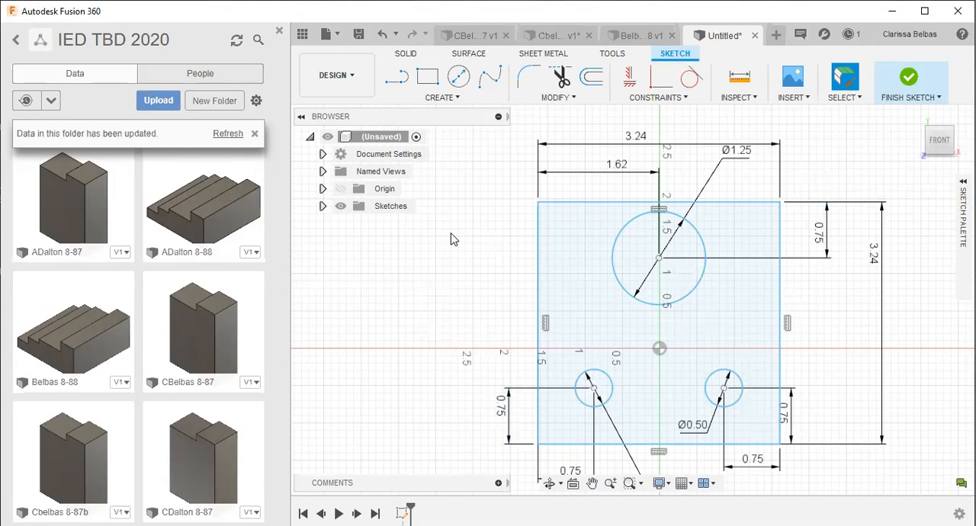
click(582, 236)
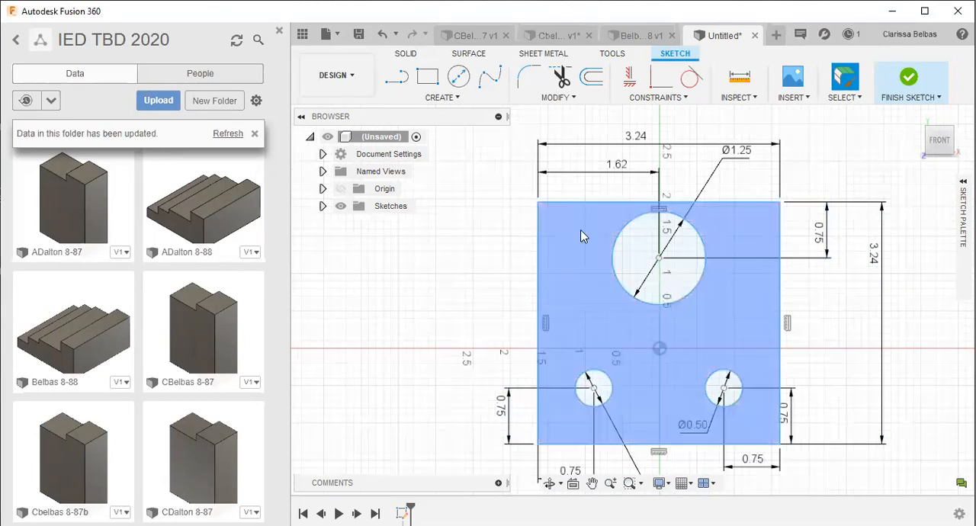
click(585, 273)
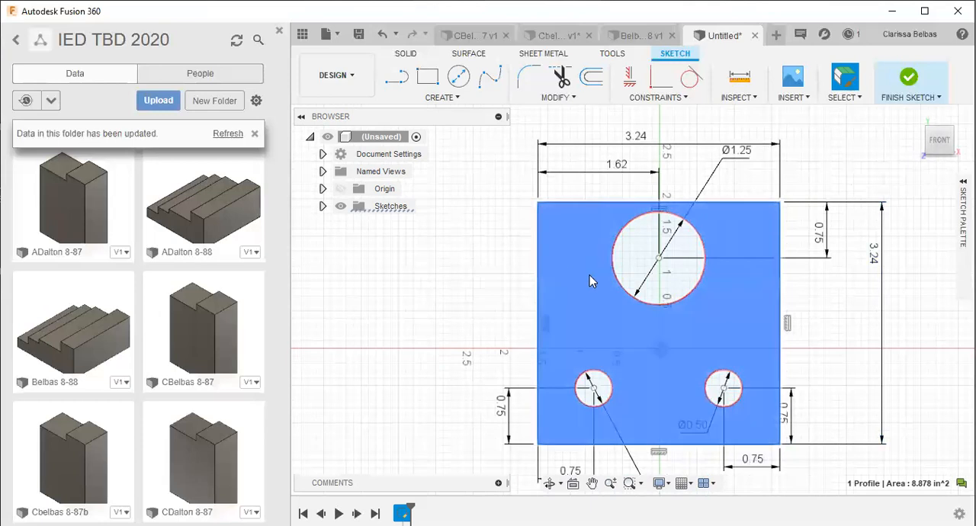
click(405, 55)
click(427, 78)
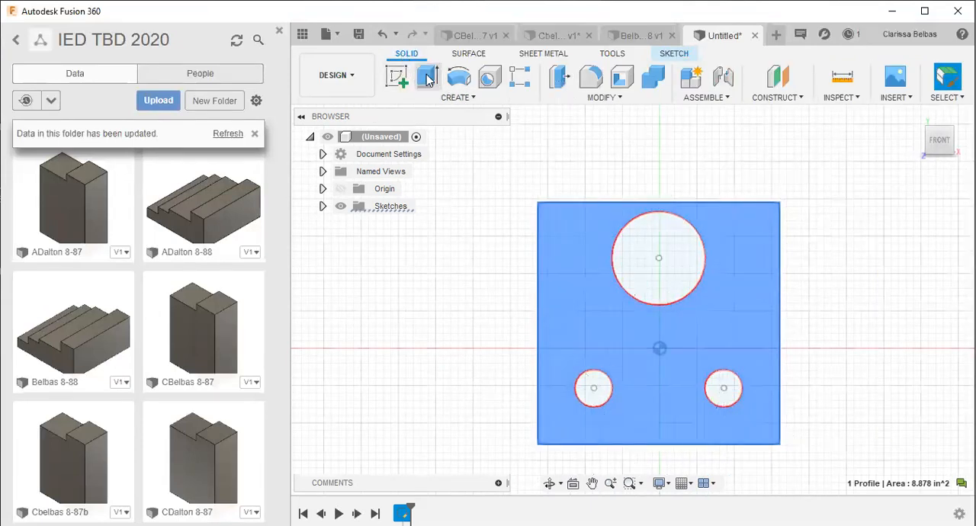
click(550, 483)
mouse_move(556, 350)
mouse_down()
mouse_move(578, 353)
mouse_move(568, 360)
mouse_up()
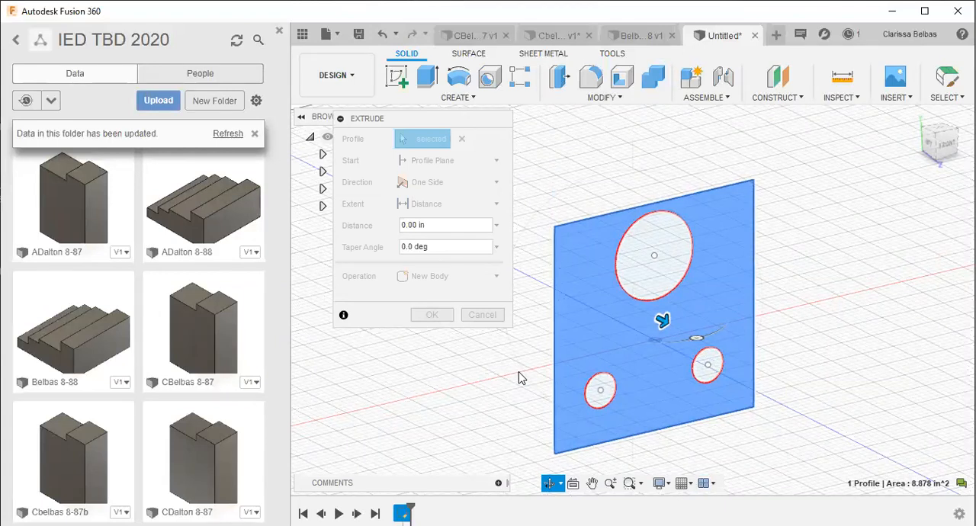
key(Escape)
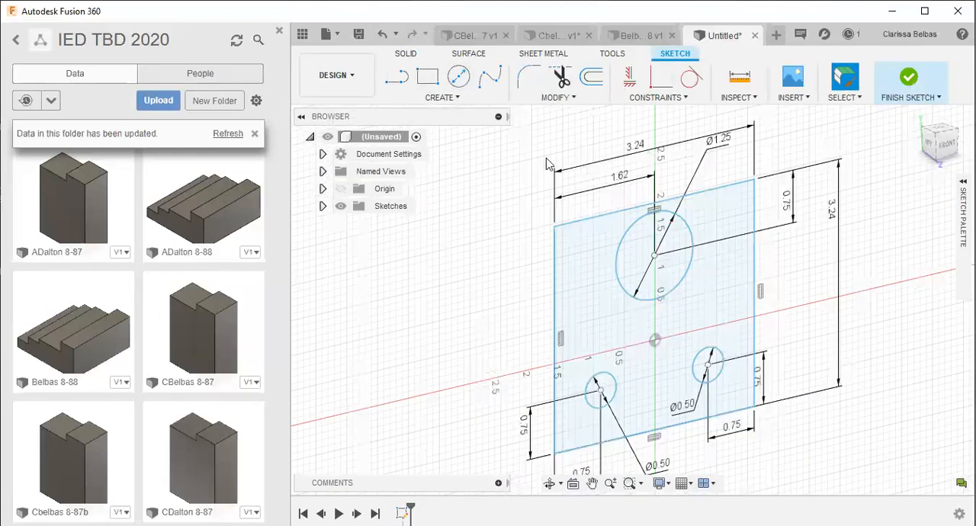
- Extrude the square profile surrounding the three circles 0.5 in as a new body, leaving the circles as holes
click(585, 251)
click(590, 251)
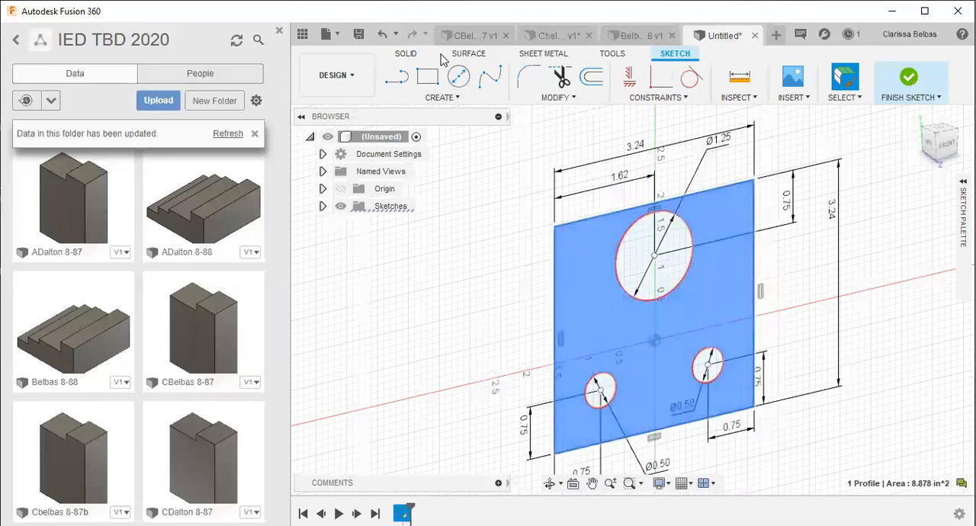
click(405, 54)
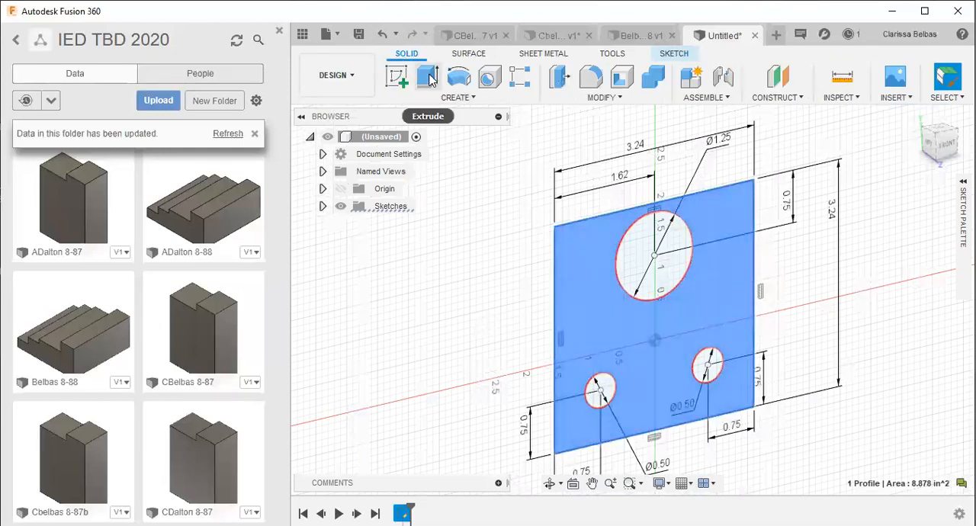
click(429, 79)
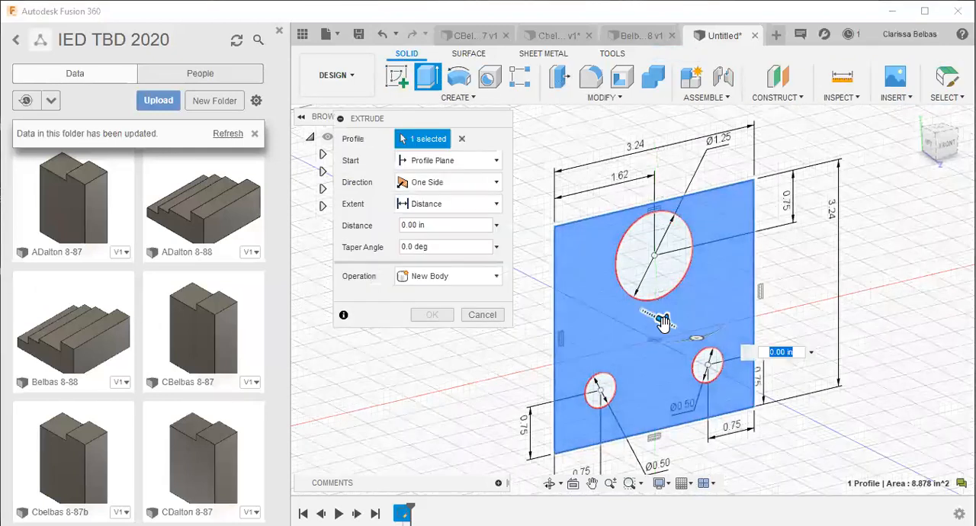
drag(704, 347, 709, 347)
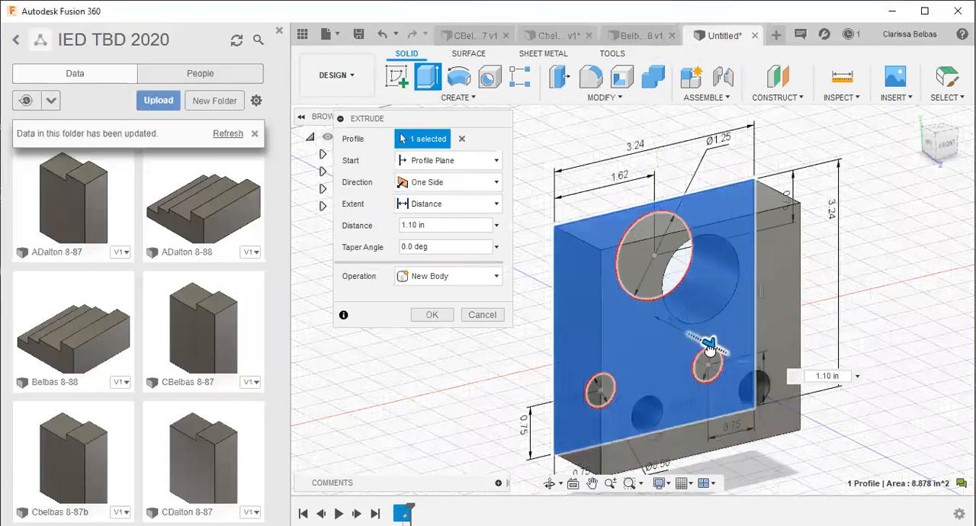
click(430, 225)
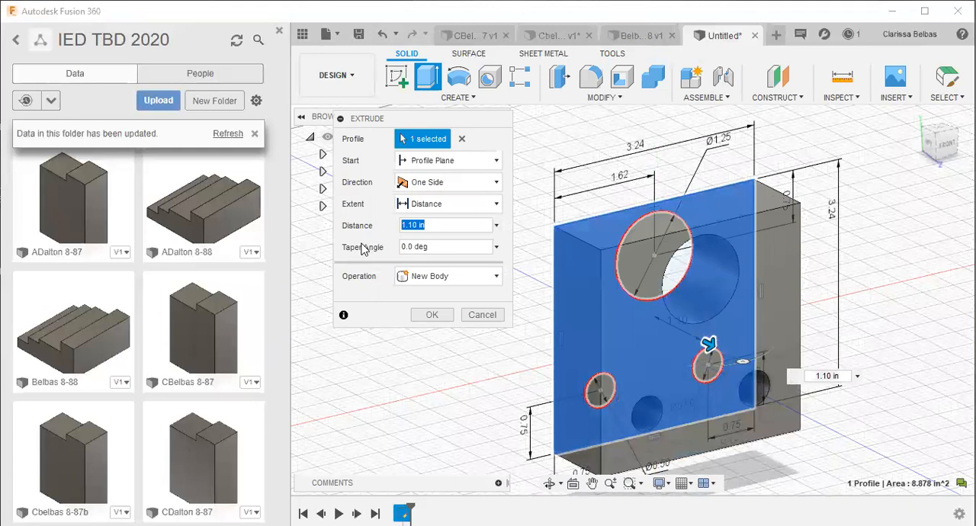
key(BackSpace)
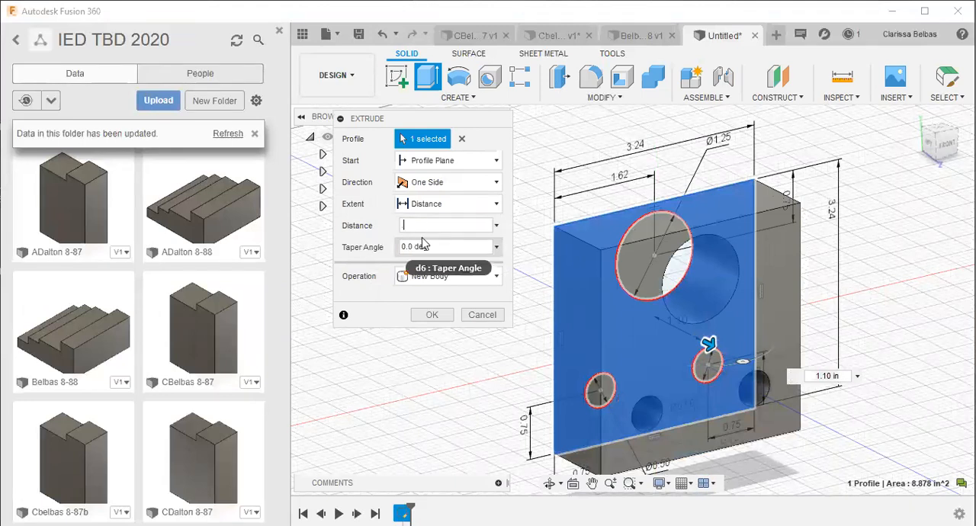
text(.5)
key(Return)
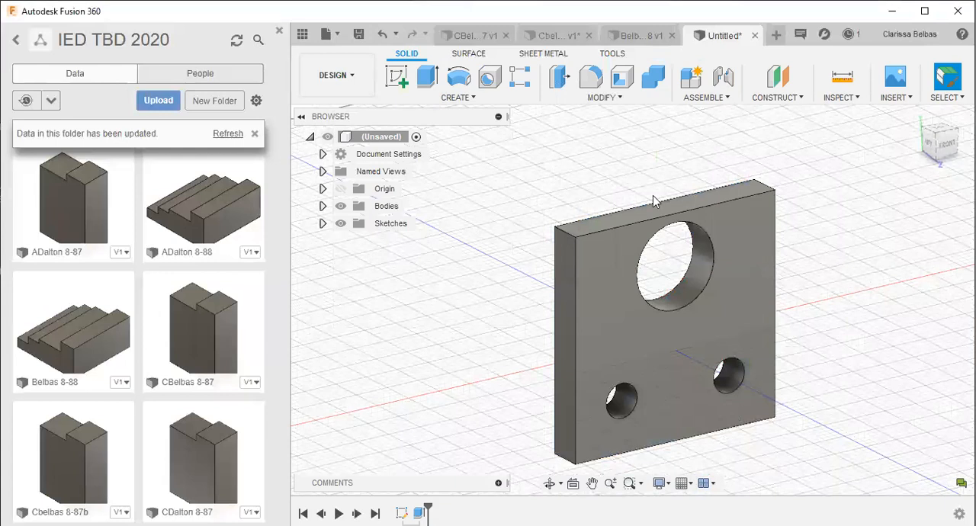
- Save the design in the week 8 homework folder, named with the author's surname followed by 8-89
click(947, 147)
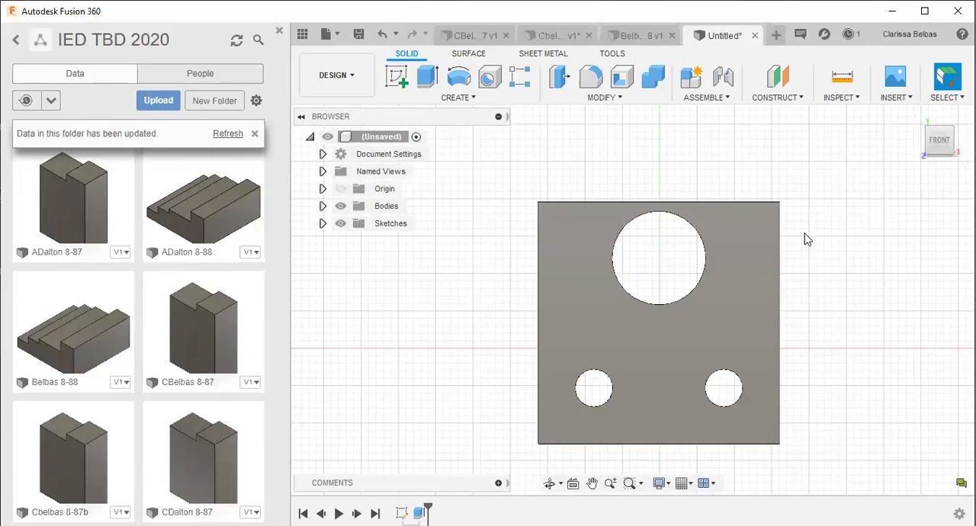
click(355, 38)
text(Belbas 8-89)
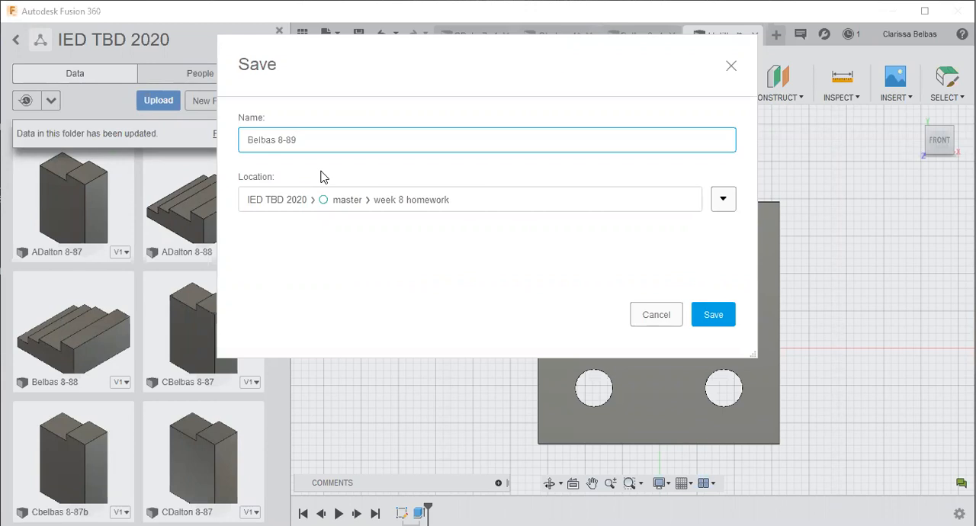
key(Return)
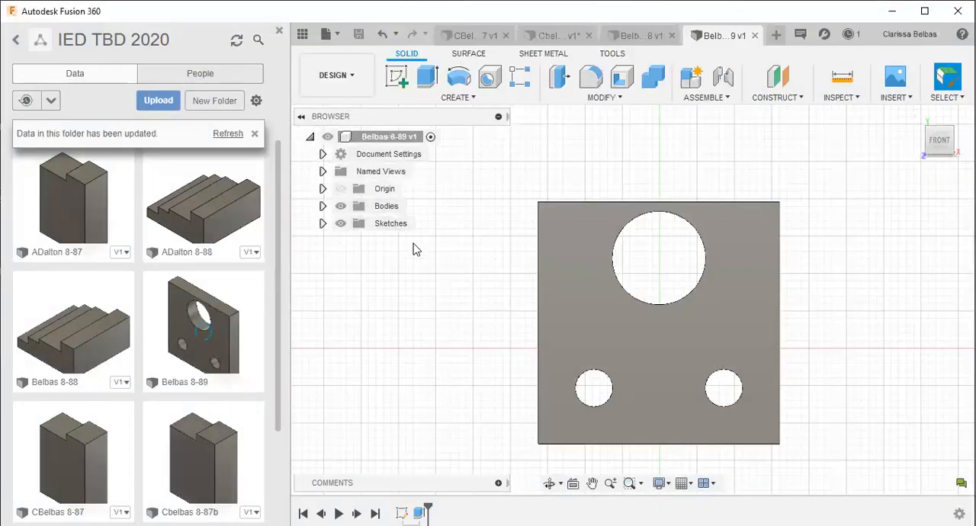
click(549, 485)
drag(475, 396, 500, 415)
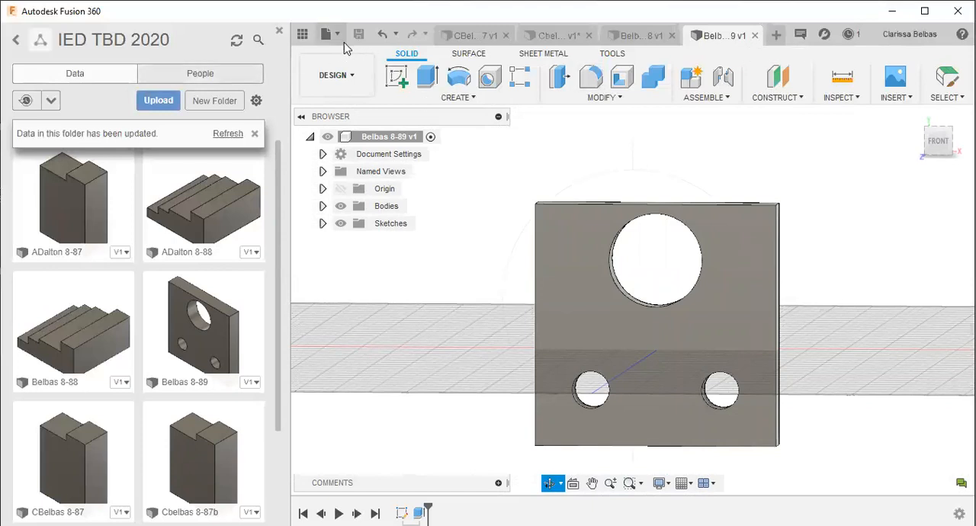
- Create a new design and start a sketch on the front plane
click(775, 35)
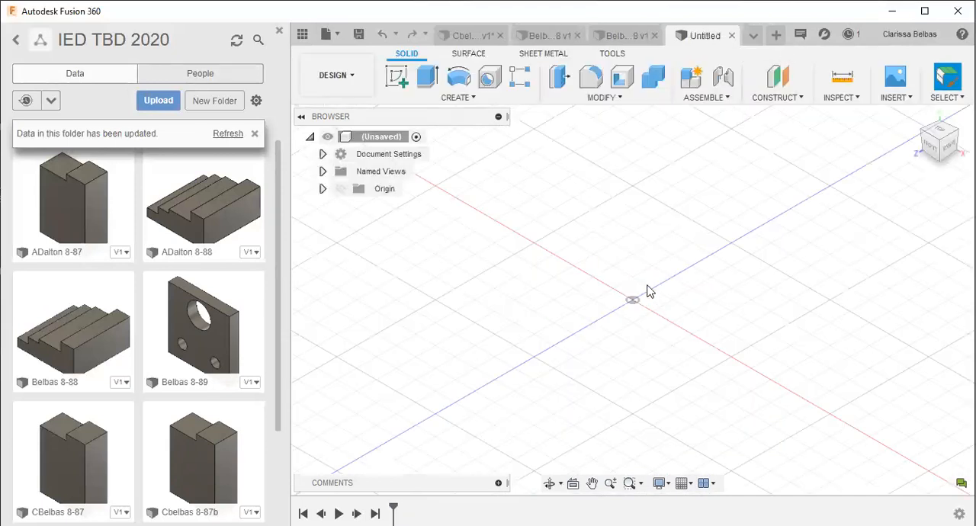
click(397, 77)
click(668, 279)
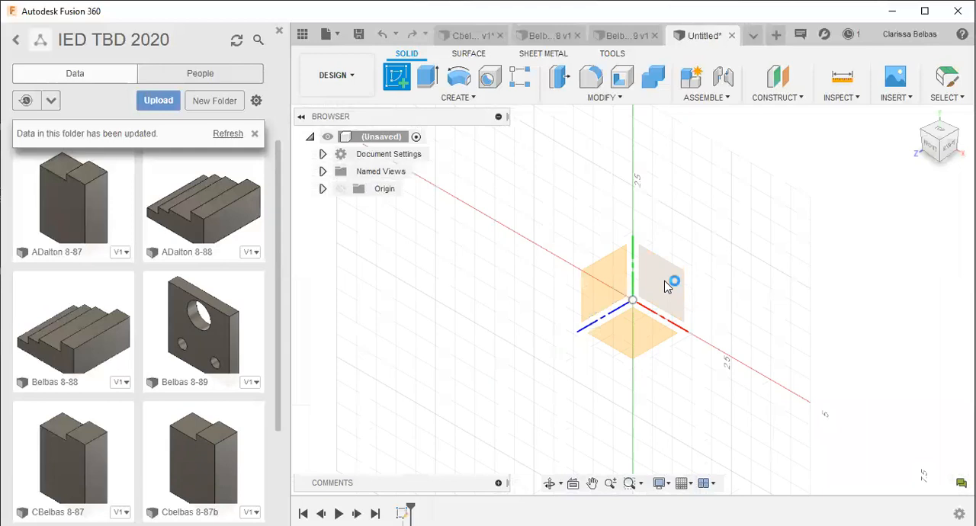
- Sketch a rectangle about 3.84 in wide enclosing the origin
click(427, 78)
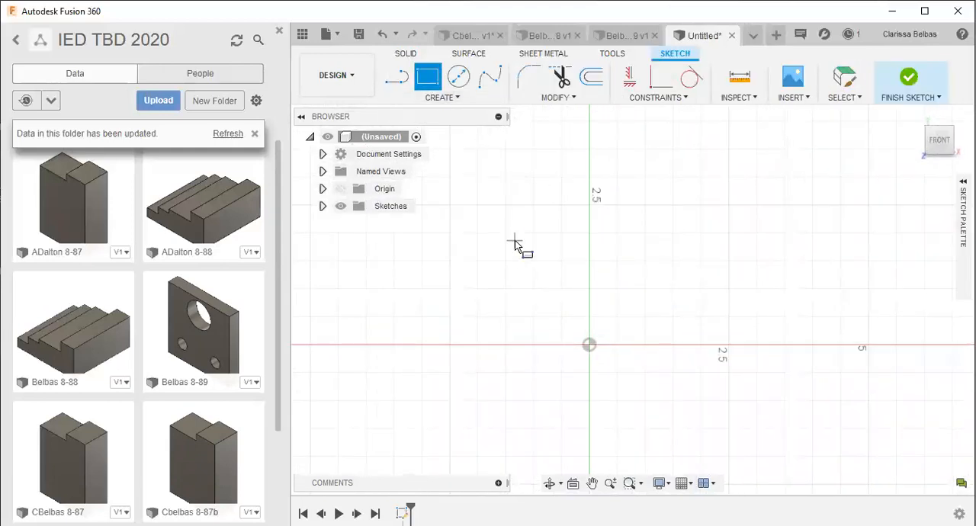
click(515, 239)
click(729, 427)
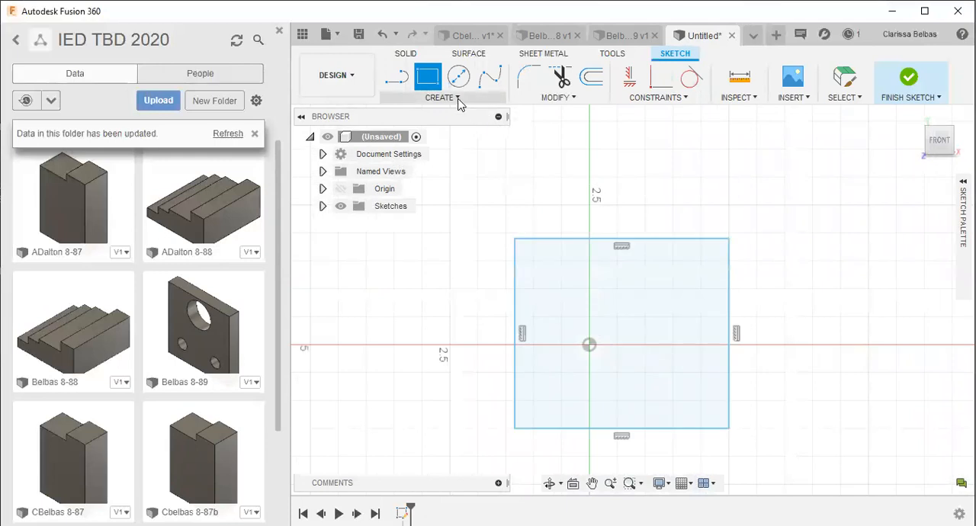
- Dimension the rectangle's top edge to a width of 3.24 in
click(450, 97)
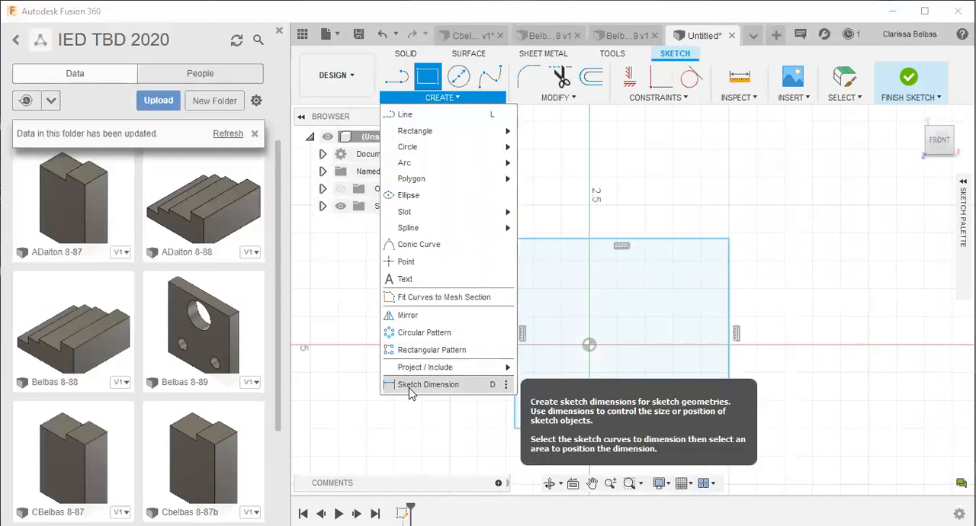
click(427, 385)
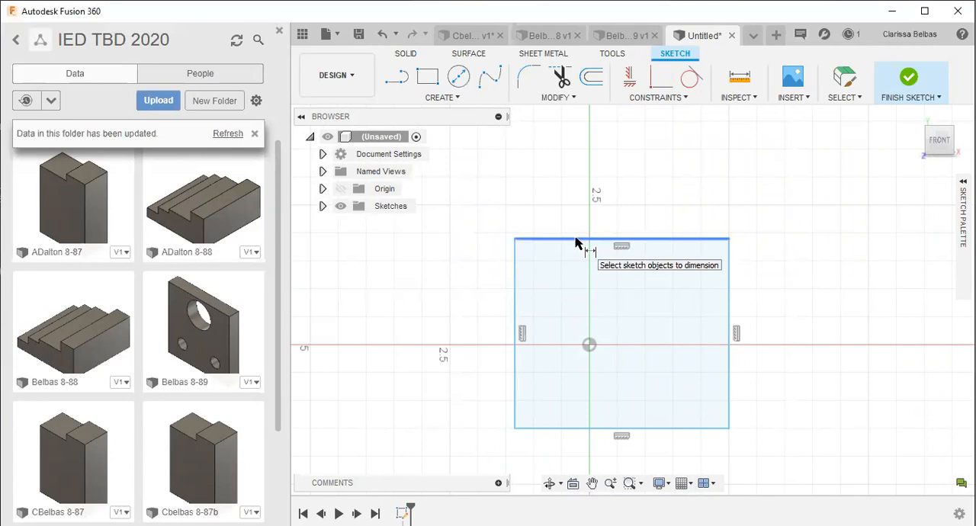
click(575, 242)
click(571, 201)
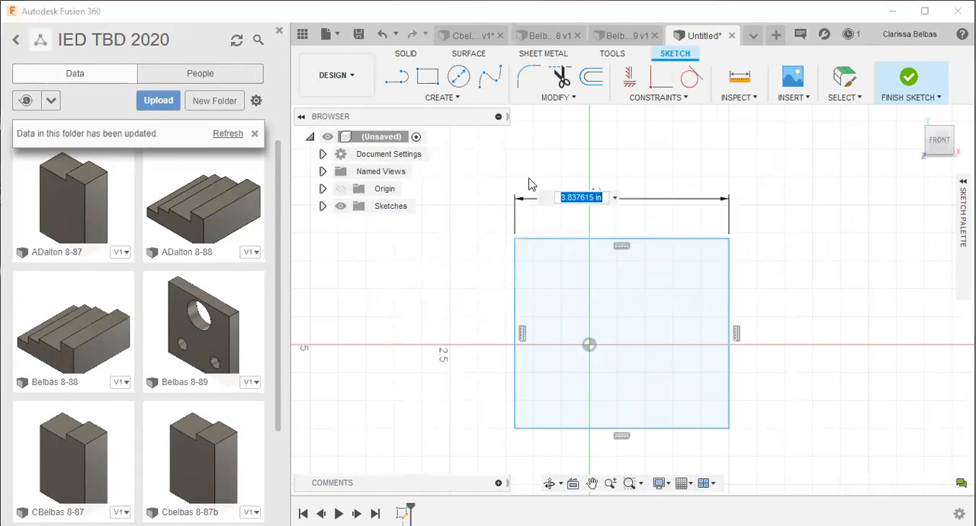
text(3)
key(Return)
- Dimension the rectangle's right edge to a height of 3.24 in and end dimensioning
click(695, 253)
click(769, 260)
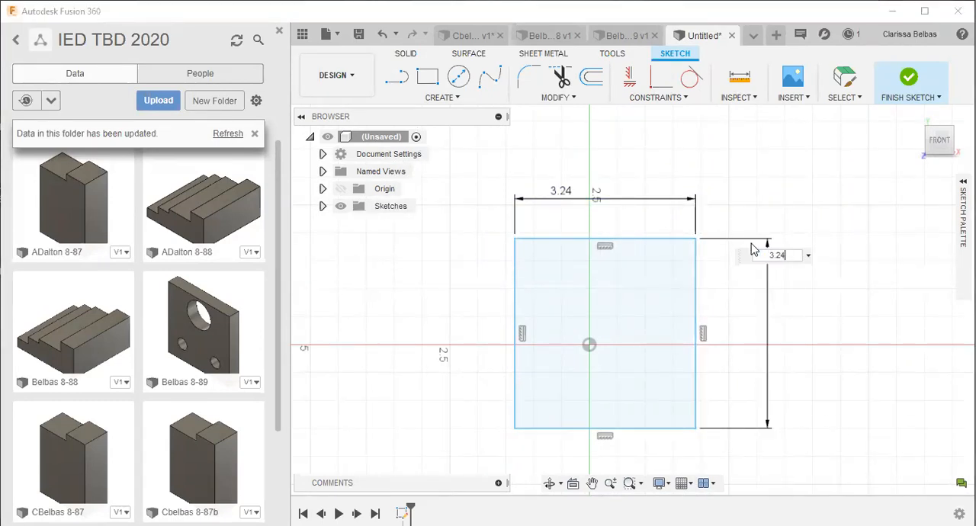
text(3.24)
key(Return)
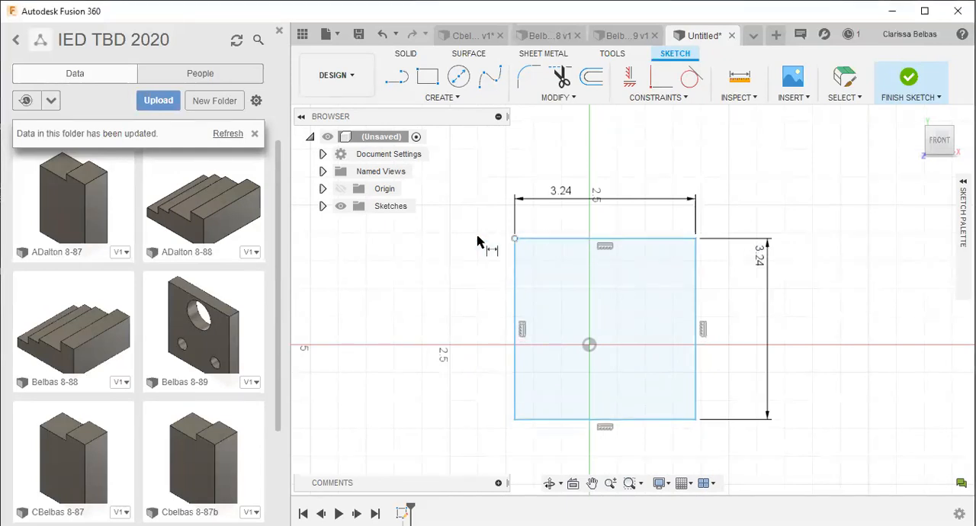
key(Escape)
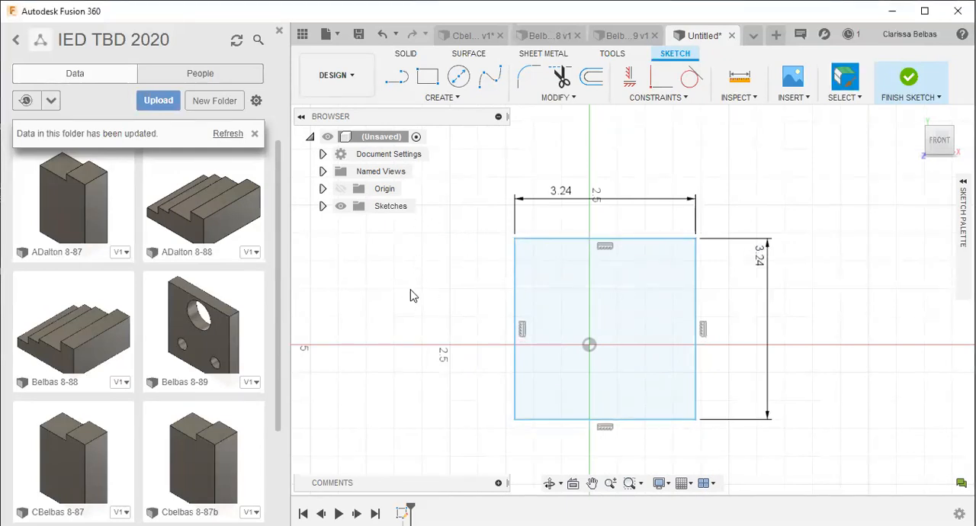
- Extrude the plain 3.24 in square profile 0.5 in to one side as a new body
click(547, 492)
mouse_move(554, 371)
mouse_down()
mouse_move(514, 348)
mouse_move(578, 373)
mouse_up()
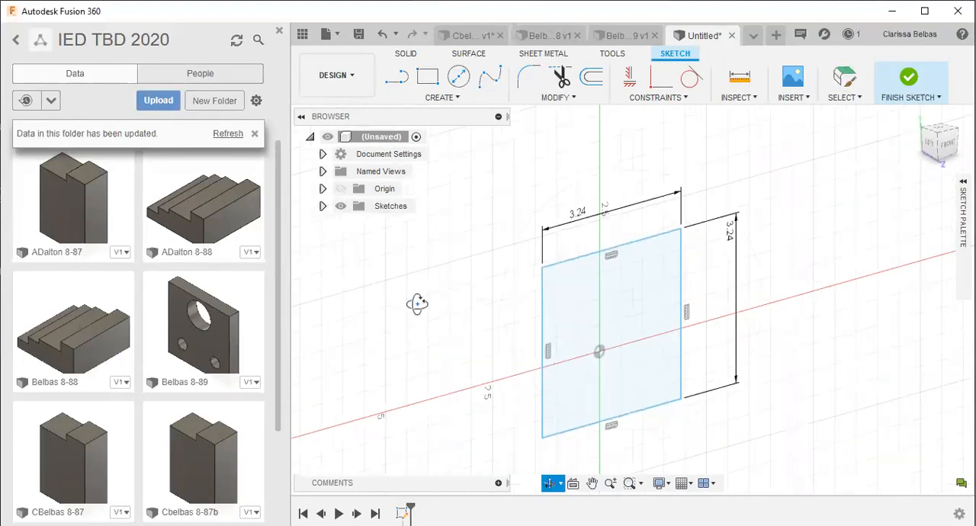
key(Escape)
click(608, 305)
click(610, 304)
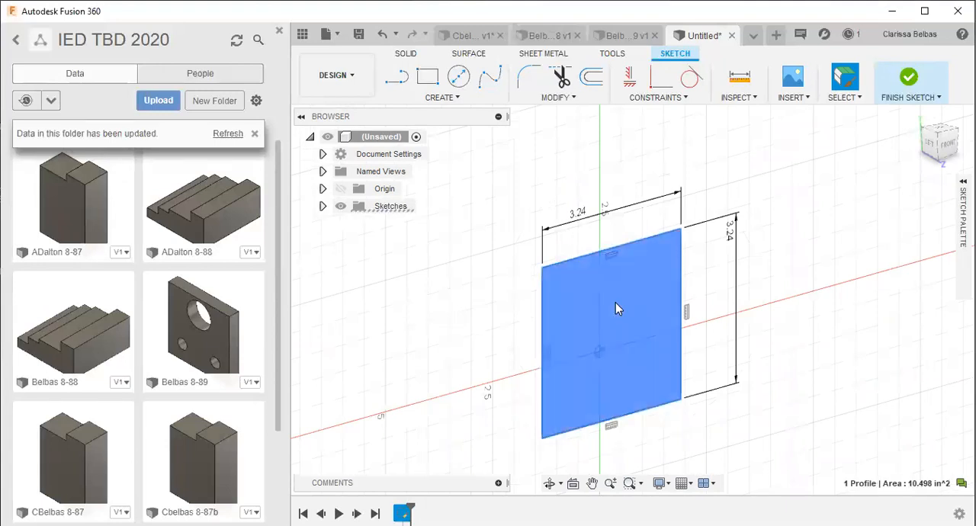
click(407, 55)
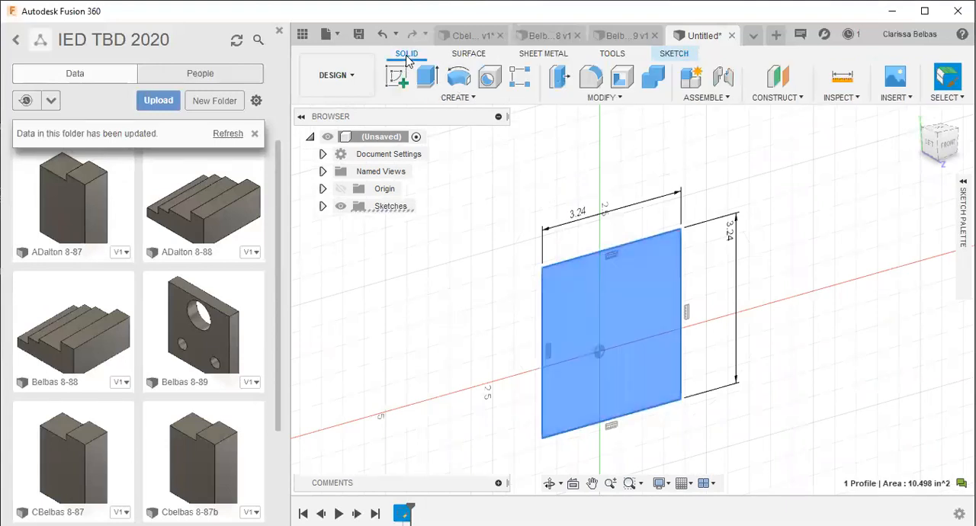
click(429, 78)
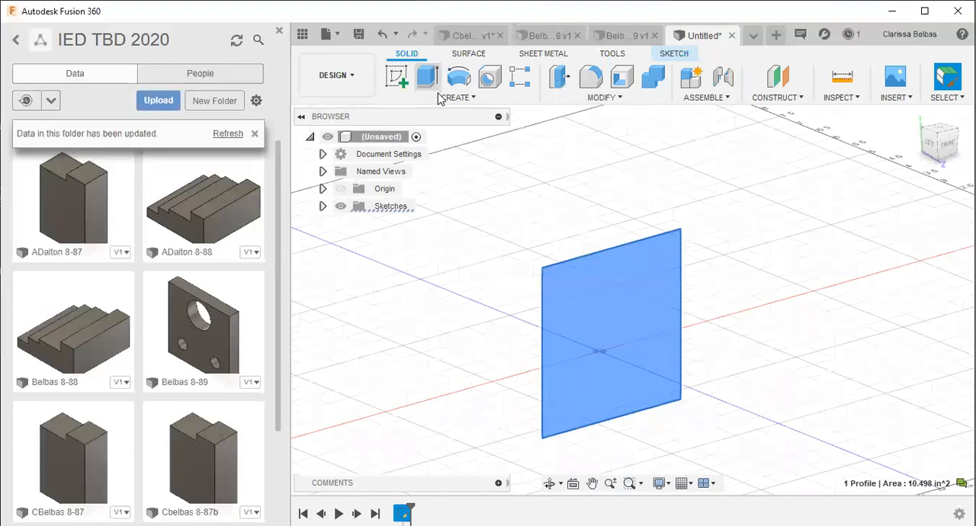
drag(625, 336, 661, 350)
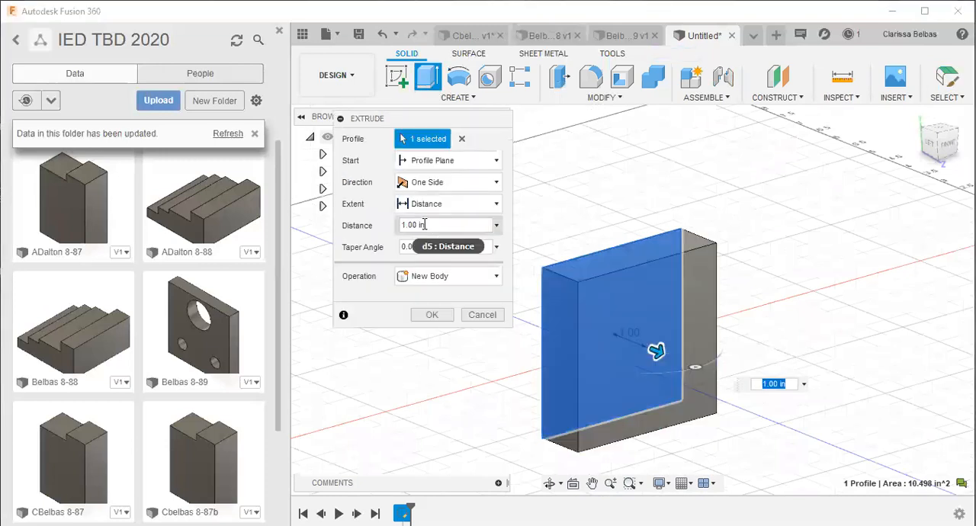
drag(404, 224, 449, 223)
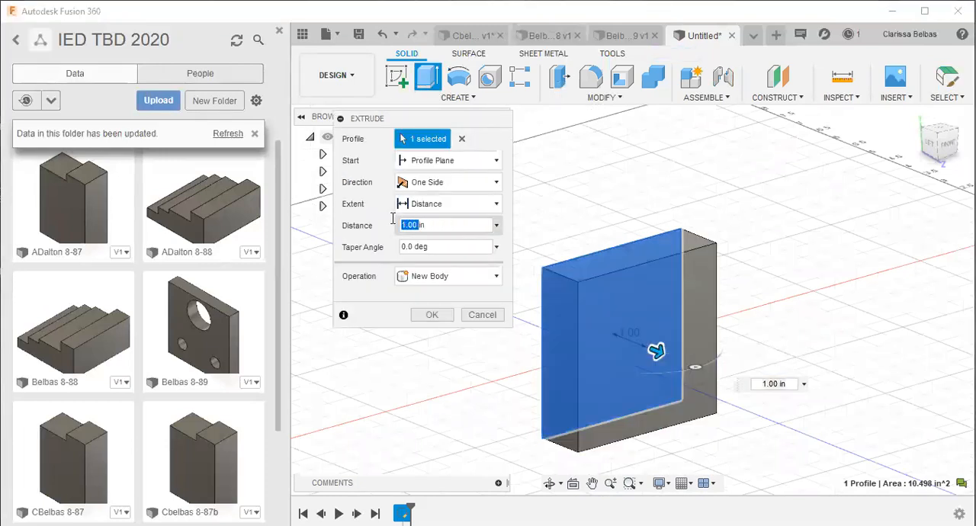
drag(441, 221, 381, 223)
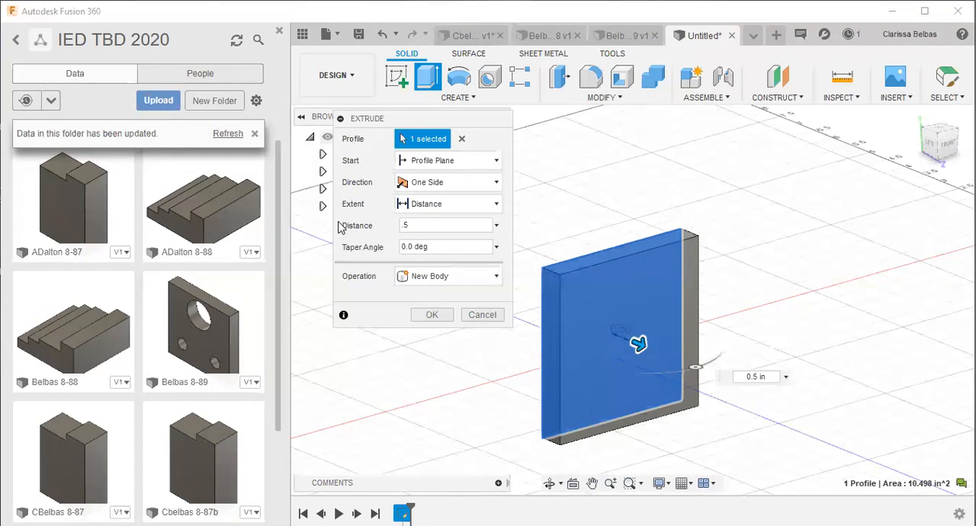
key(Return)
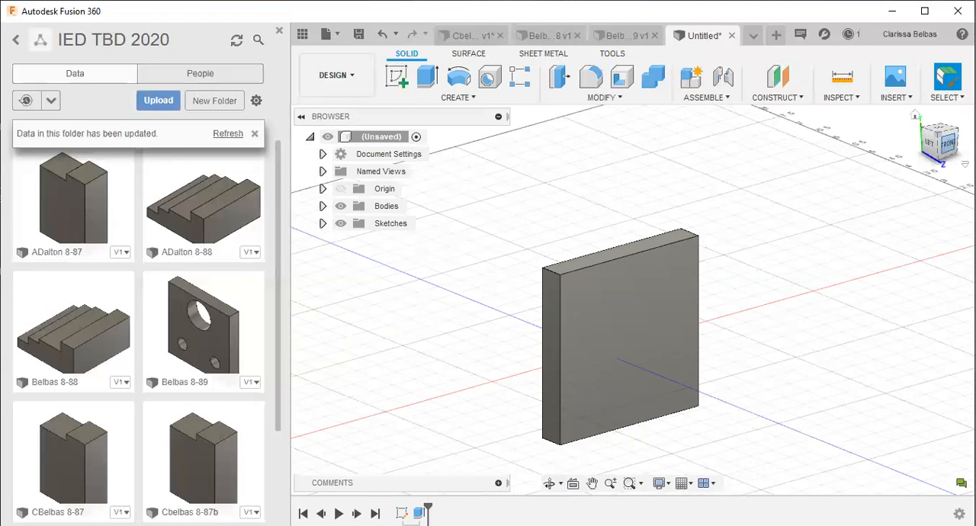
click(950, 145)
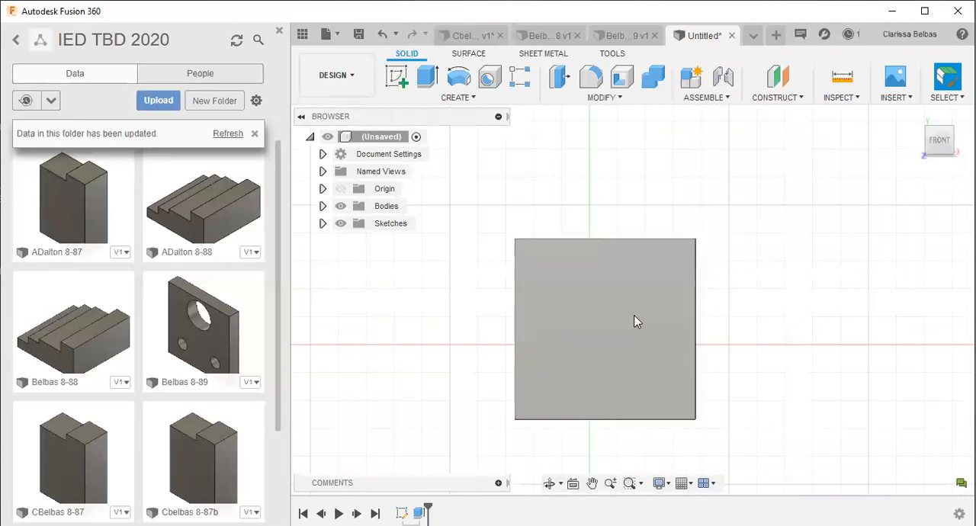
- Sketch three circles on the plate's front face: about 0.88 in at top center, about 0.60 in lower left and about 0.65 in lower right
click(395, 79)
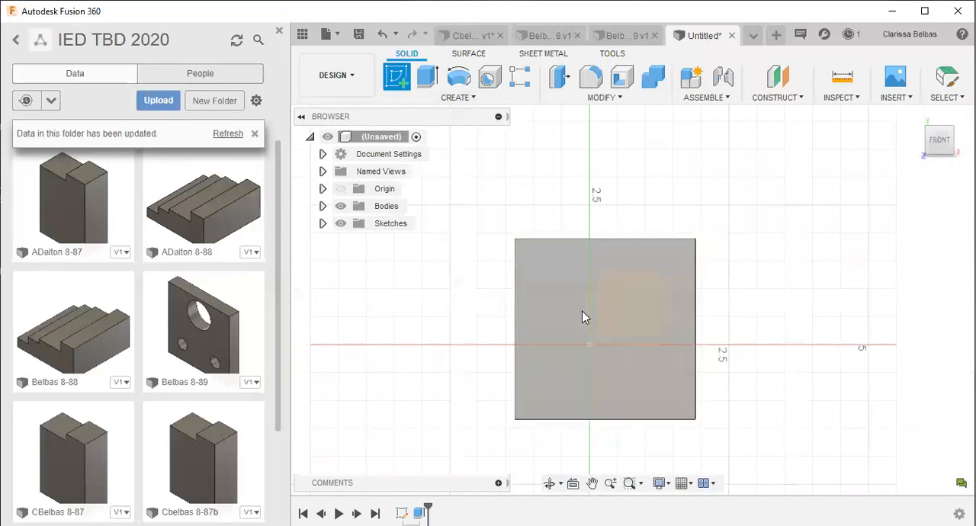
click(397, 75)
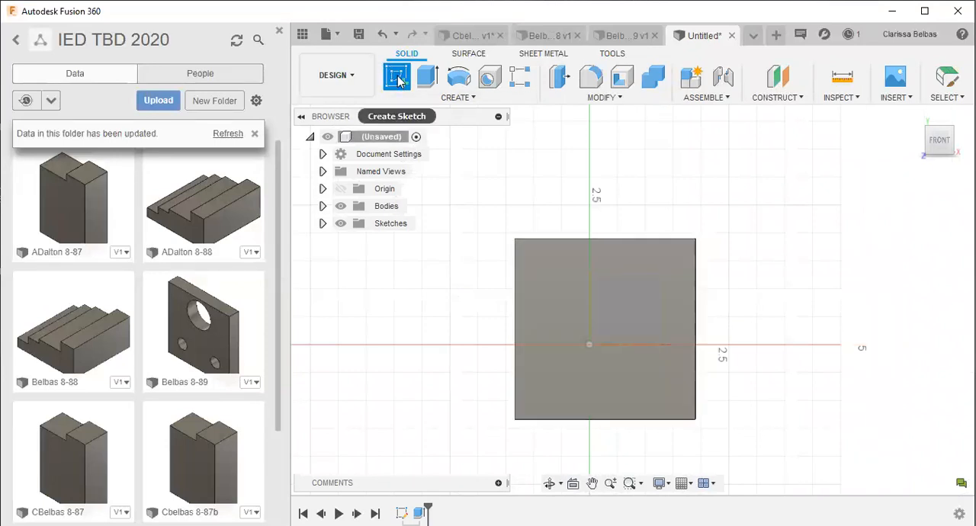
click(583, 280)
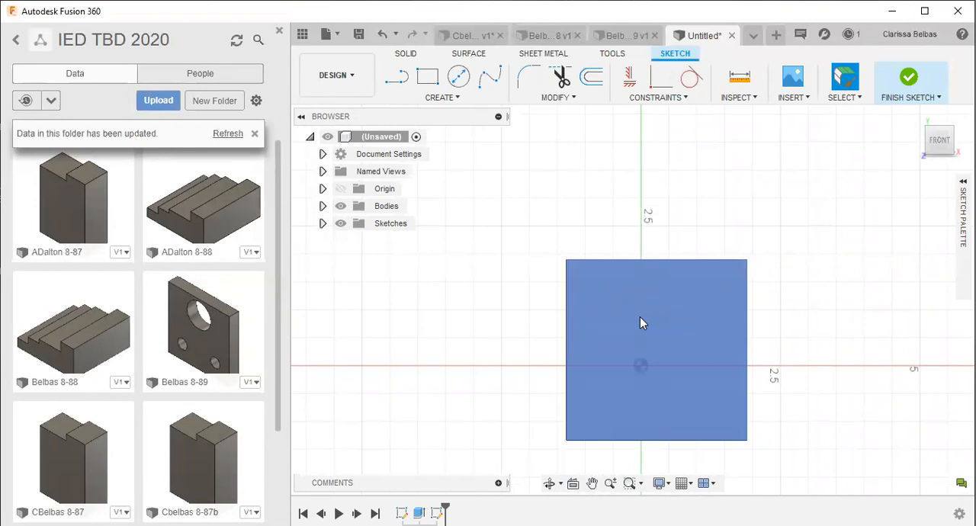
click(458, 77)
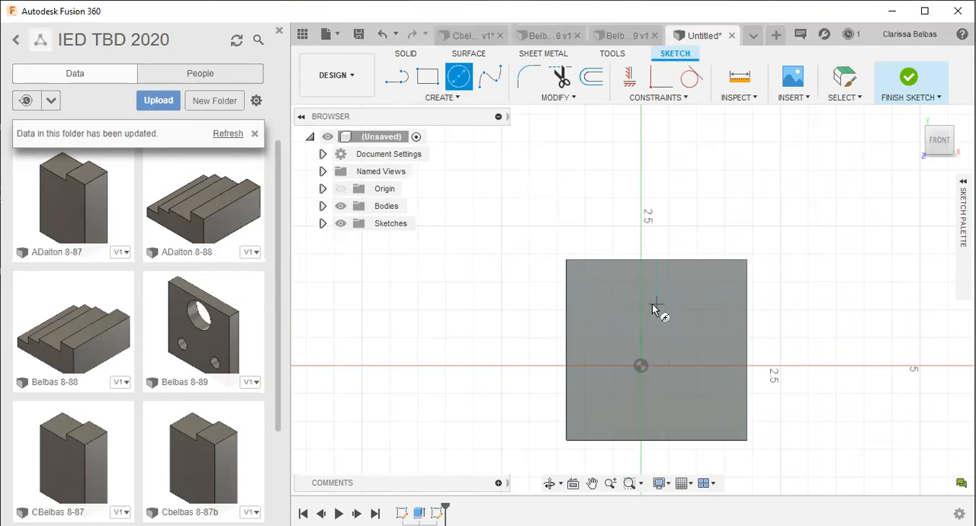
click(633, 301)
click(612, 408)
click(630, 409)
click(703, 410)
click(721, 409)
- Dimension the lower-right circle's center 0.75 in from the plate's bottom edge and 0.75 in from its right edge
scroll(770, 397, up, 4)
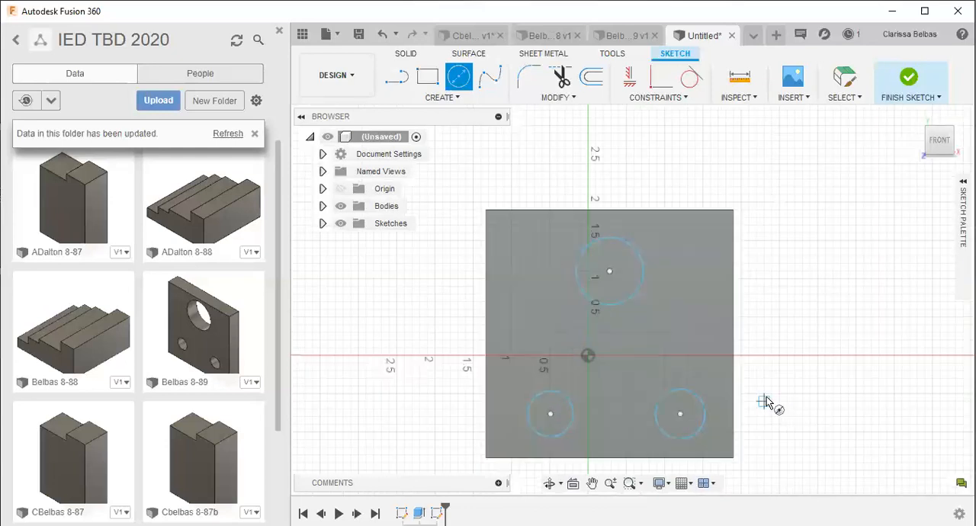
mouse_move(763, 394)
middle_down()
mouse_move(806, 286)
mouse_move(794, 307)
middle_up()
scroll(801, 324, up, 2)
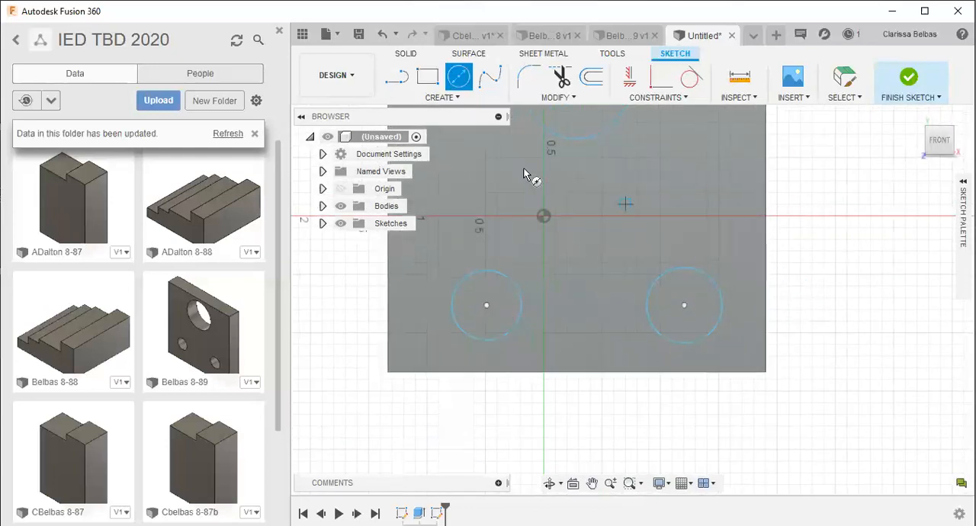
click(454, 98)
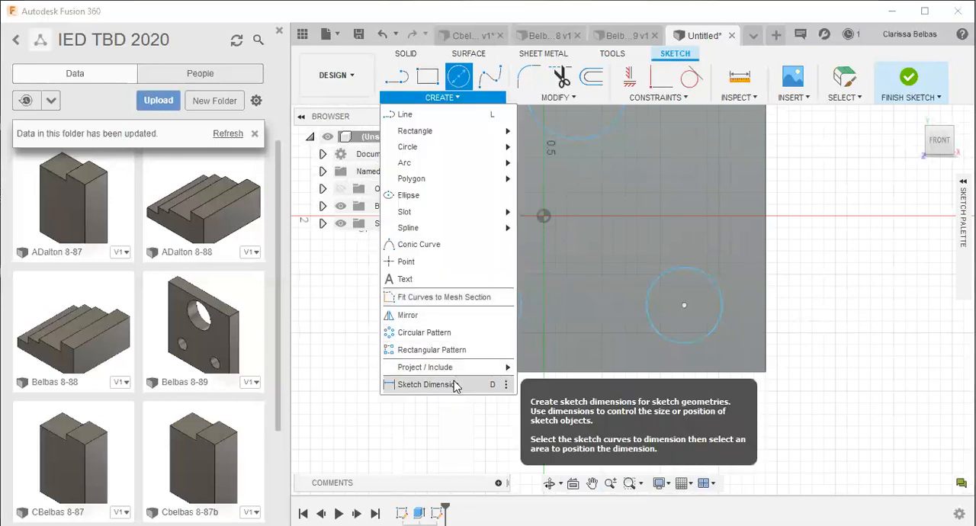
click(685, 306)
click(705, 373)
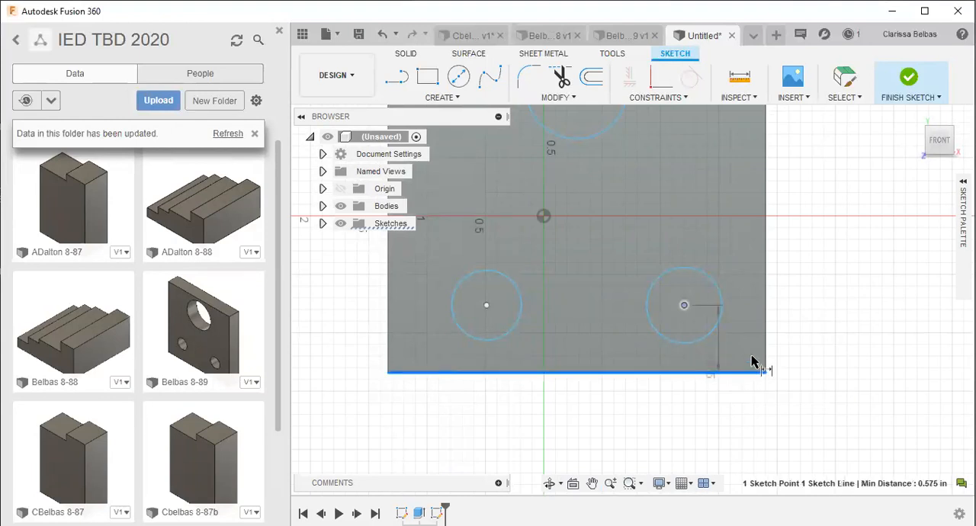
click(801, 371)
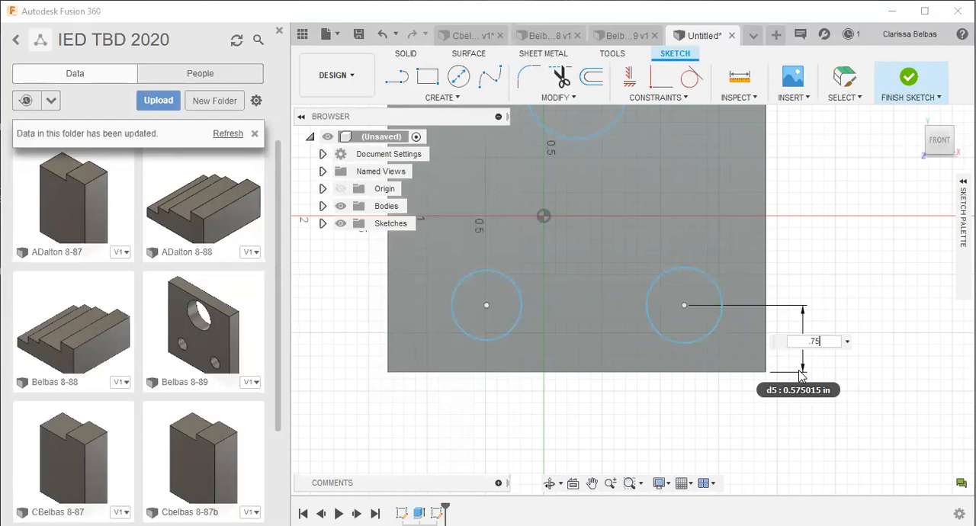
key(Return)
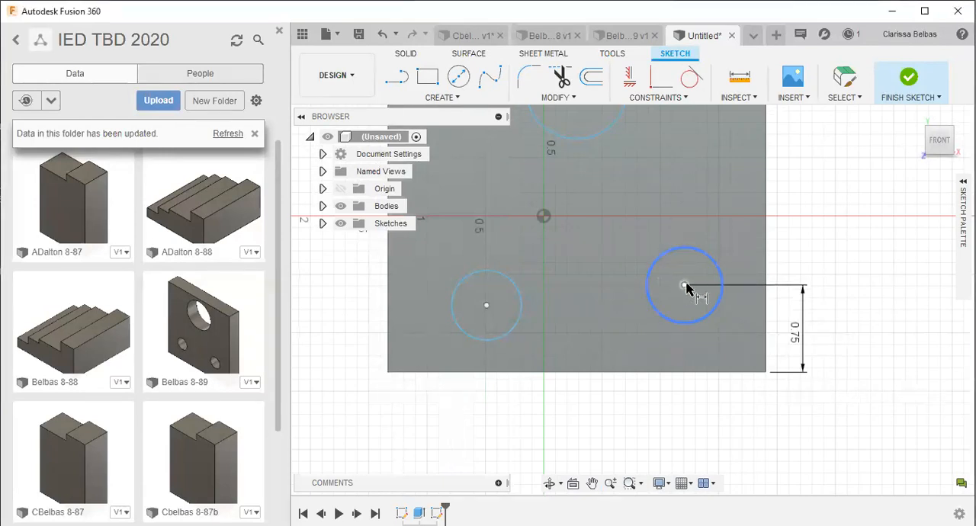
click(762, 263)
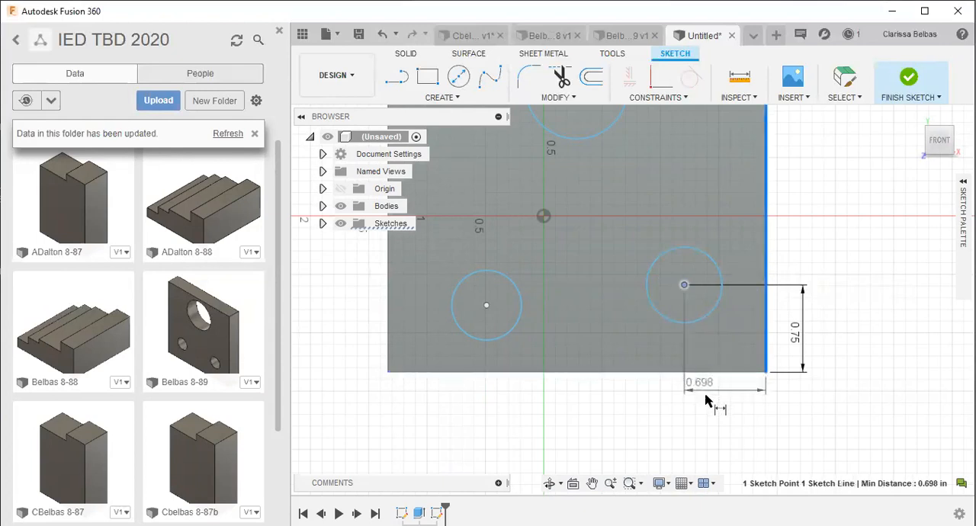
click(689, 390)
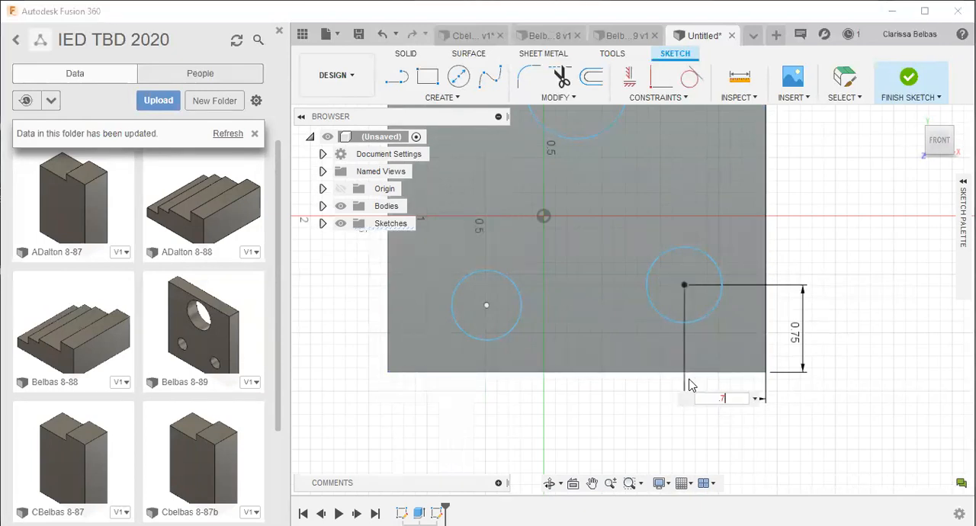
key(Return)
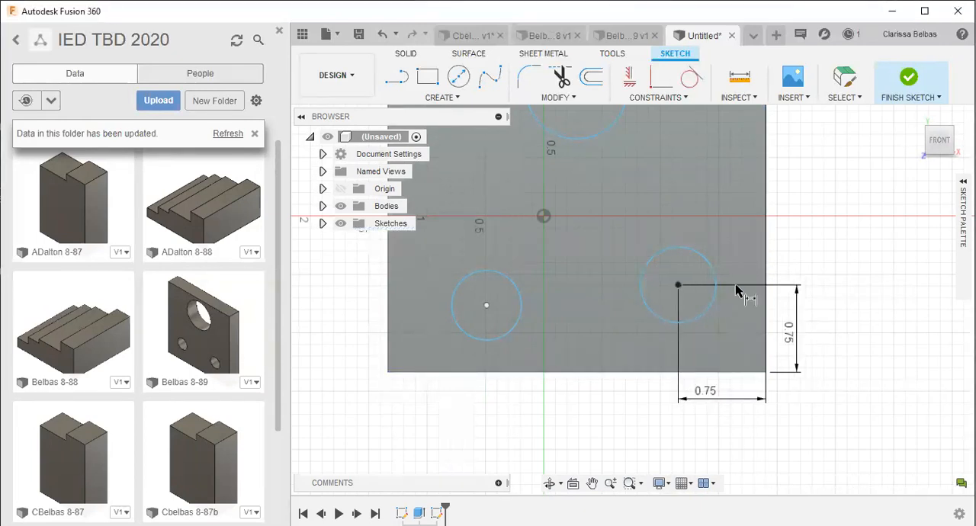
- Set the lower-right circle's diameter to 0.5 in and move its dimension label farther outside the plate
click(710, 270)
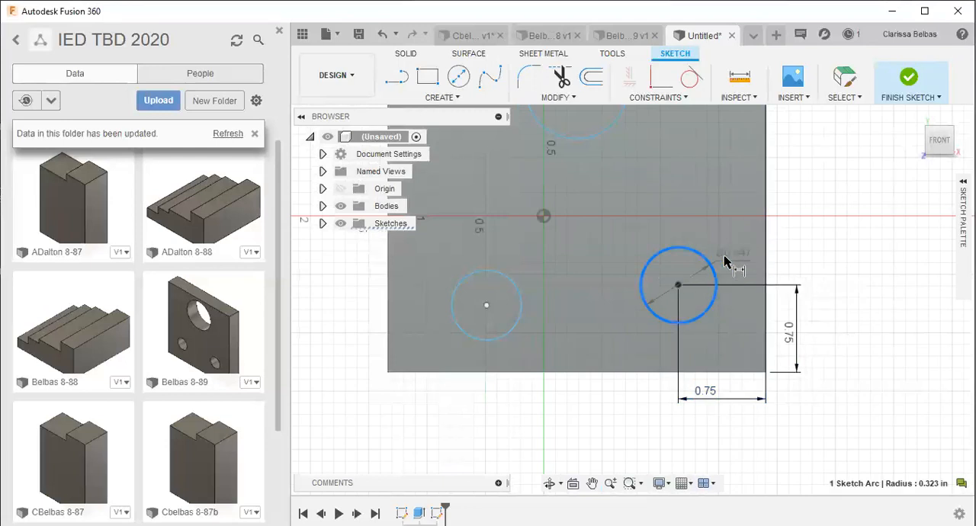
click(770, 239)
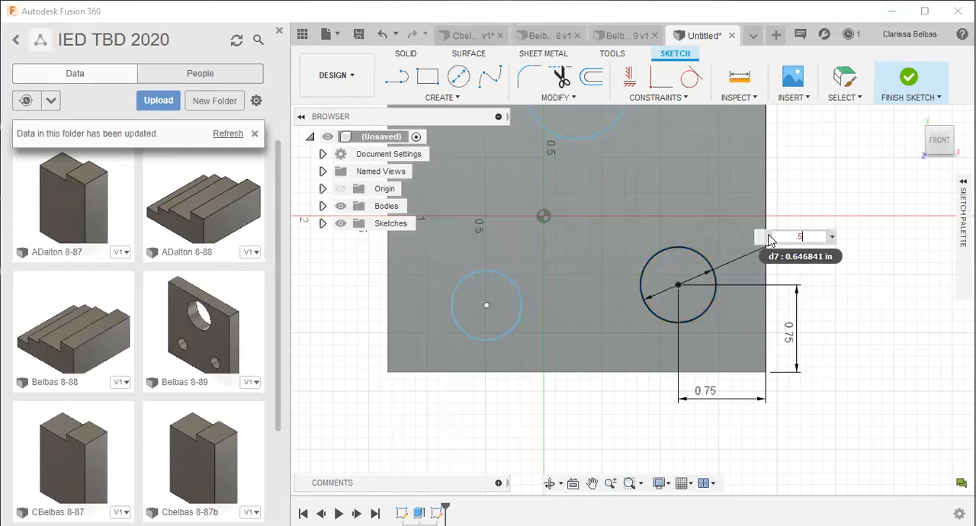
text(.5)
key(Return)
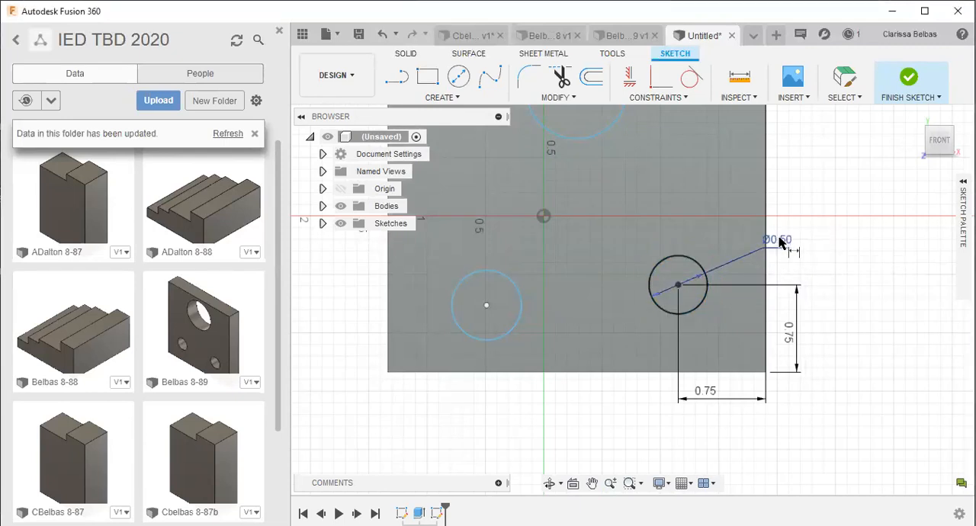
key(Escape)
mouse_move(777, 240)
mouse_down()
mouse_move(788, 246)
mouse_move(766, 248)
mouse_move(709, 350)
mouse_move(599, 352)
mouse_move(727, 340)
mouse_move(756, 307)
mouse_move(745, 246)
mouse_move(786, 244)
mouse_up()
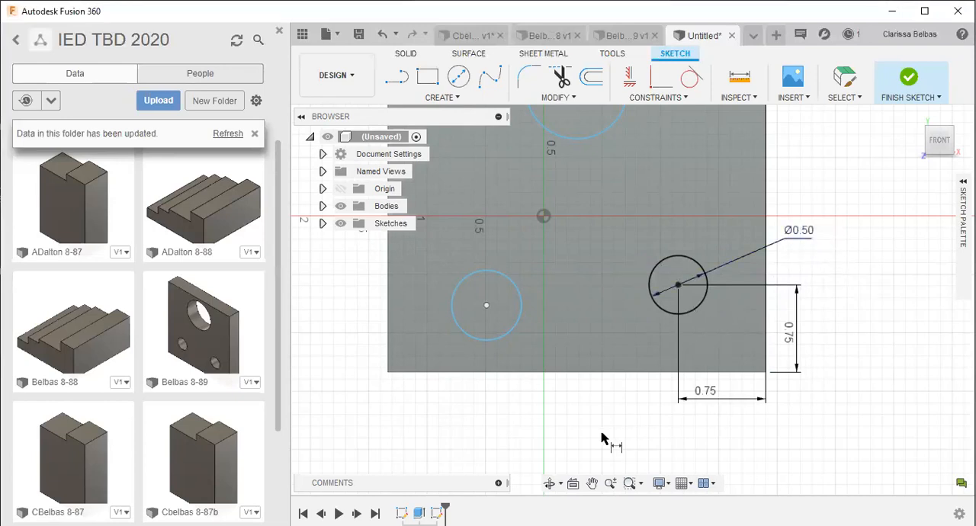
- Dimension the lower-left circle to a diameter of 0.5 in
mouse_move(571, 392)
middle_down()
mouse_move(559, 379)
mouse_move(689, 405)
middle_up()
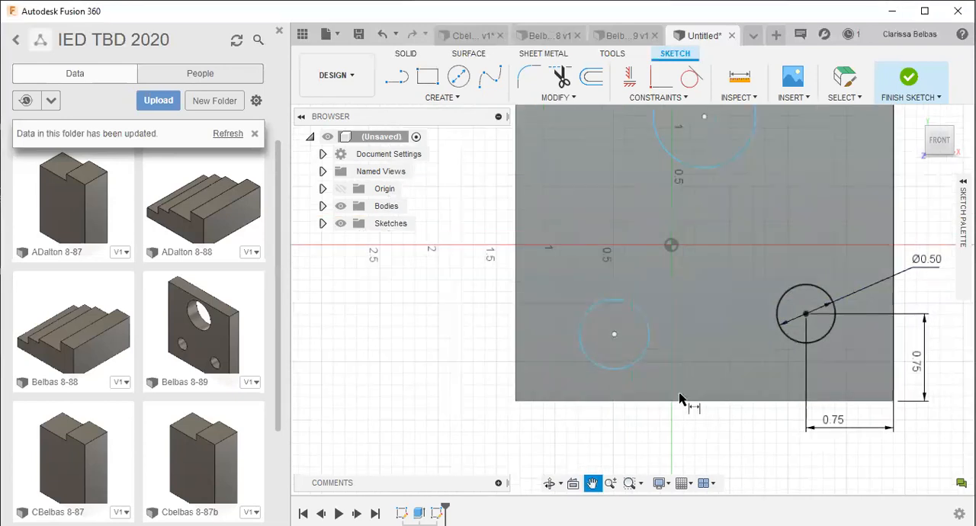
click(647, 328)
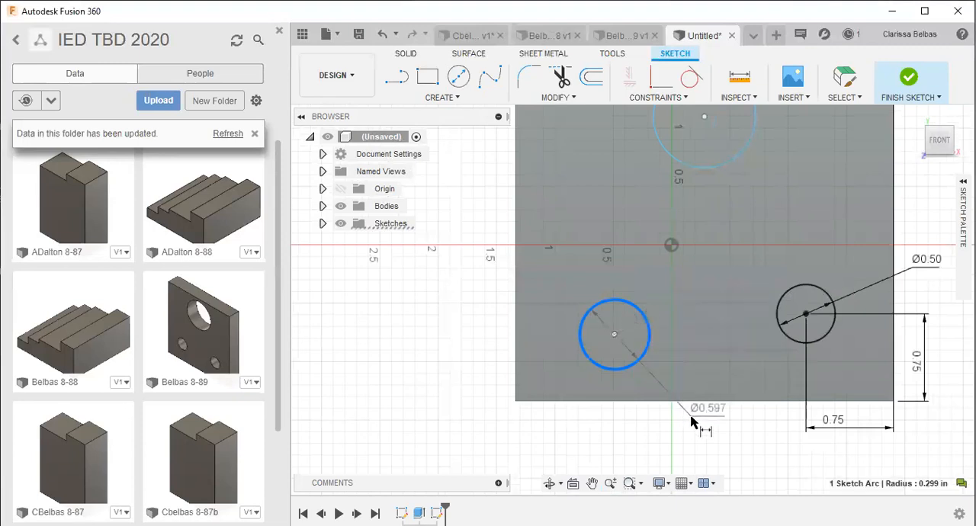
click(694, 433)
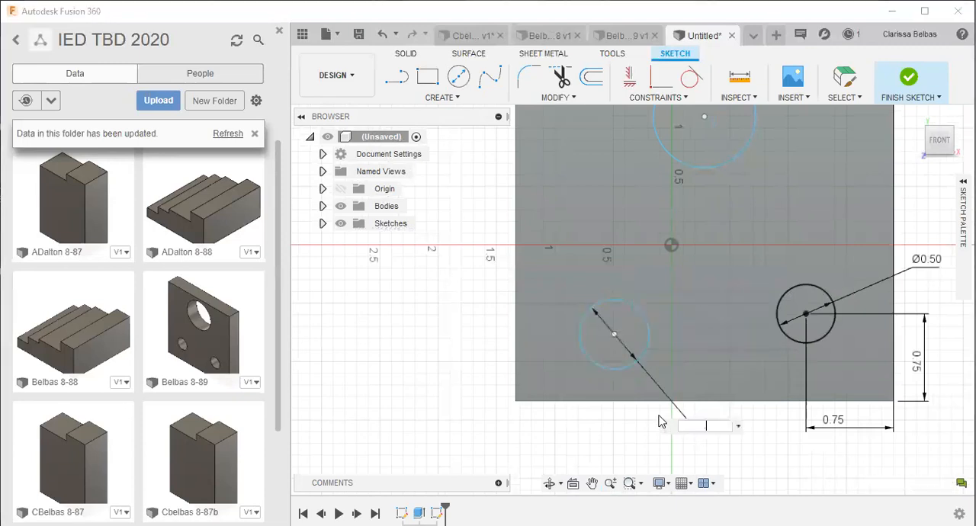
key(Return)
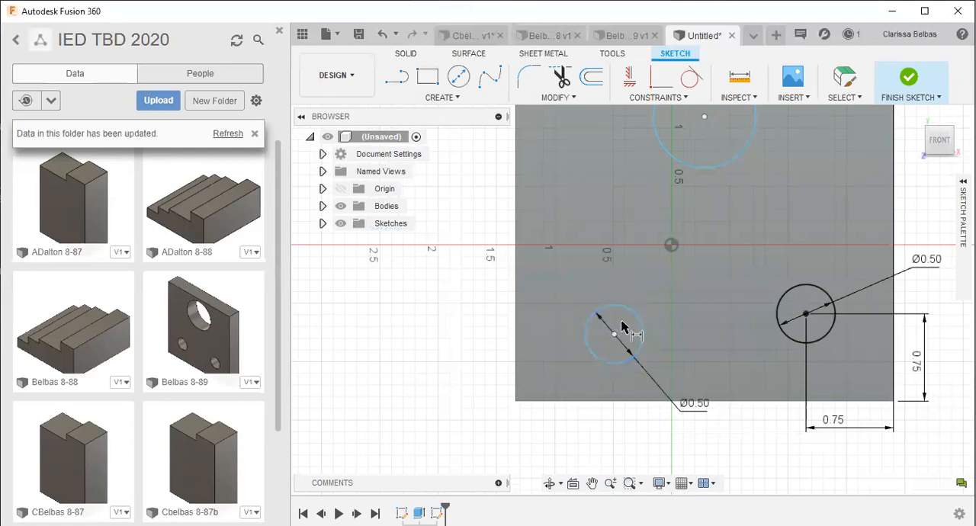
- Dimension the lower-left circle's center 0.75 in from the plate's left edge and 0.75 in from its bottom edge
click(579, 333)
click(516, 322)
click(541, 440)
text(.75)
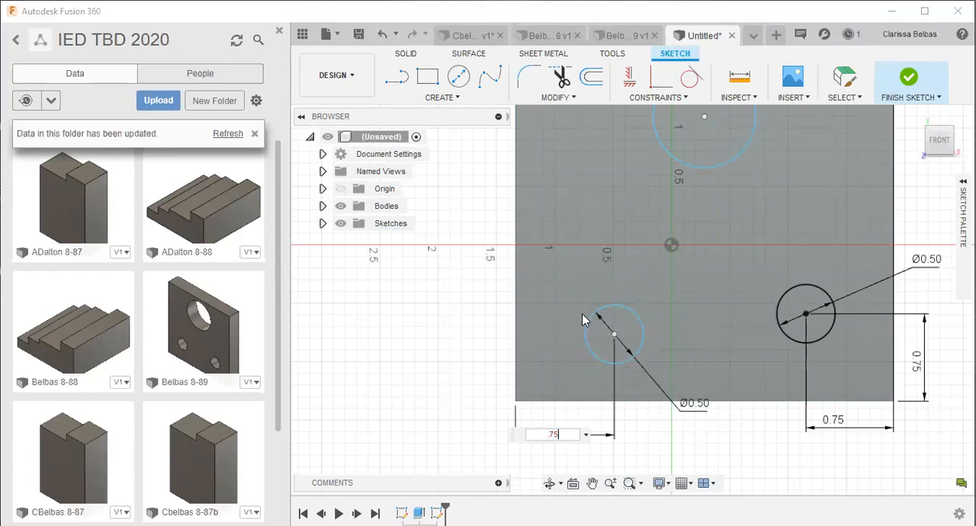
key(Return)
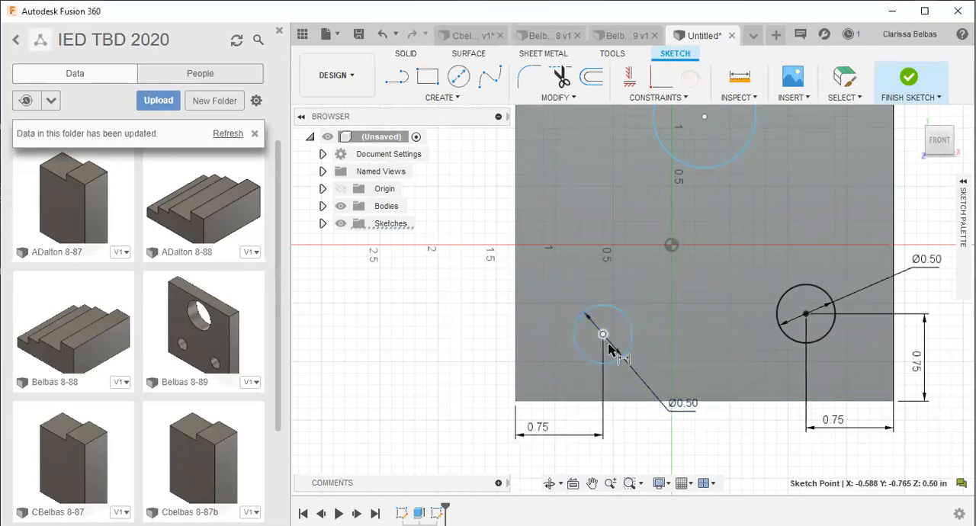
click(620, 390)
click(486, 360)
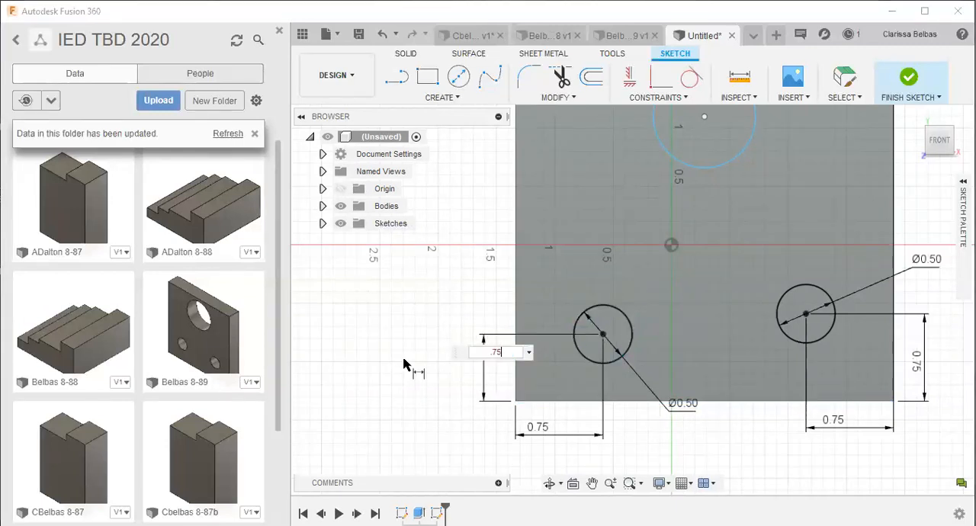
key(Return)
- Dimension the upper circle to a diameter of 1.25 in
scroll(665, 298, down, 2)
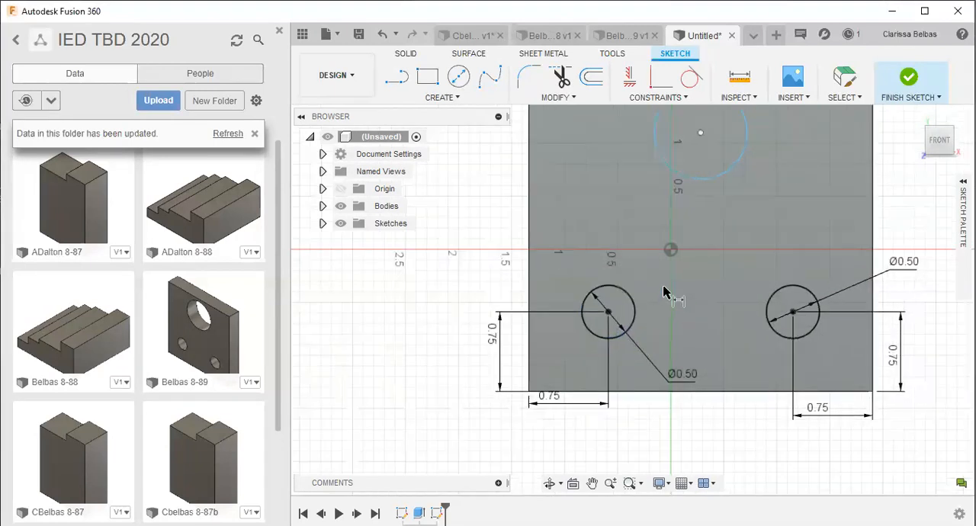
mouse_move(759, 198)
middle_down()
mouse_move(653, 294)
mouse_move(629, 354)
mouse_move(674, 326)
mouse_move(789, 331)
middle_up()
scroll(632, 320, up, 4)
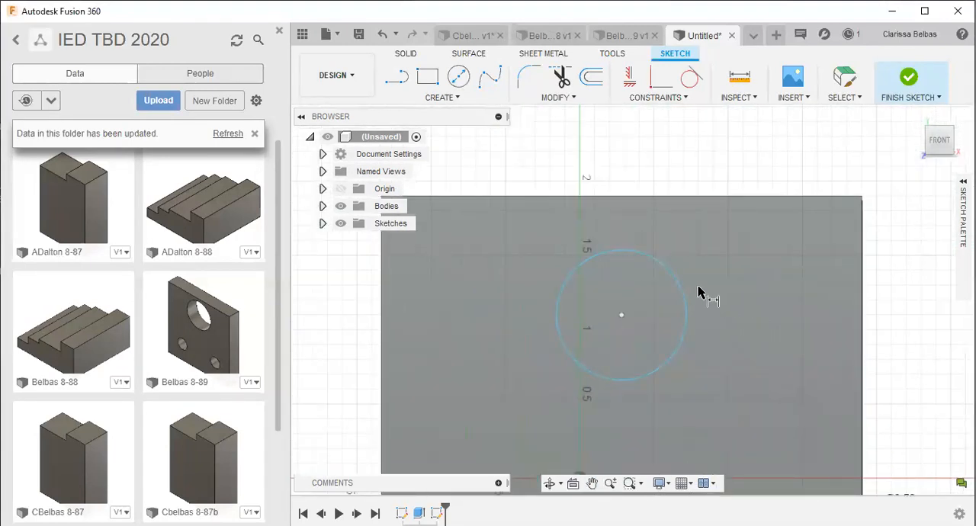
click(684, 296)
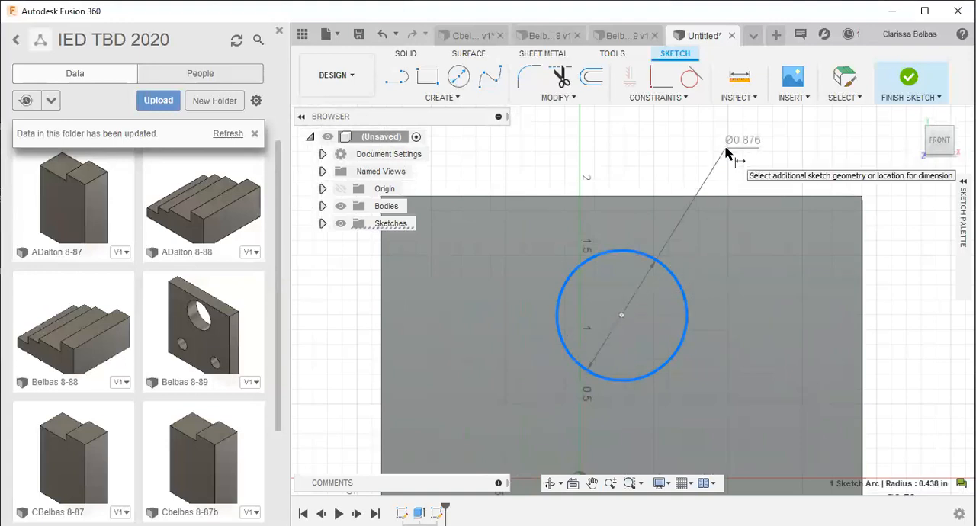
click(705, 151)
text(1)
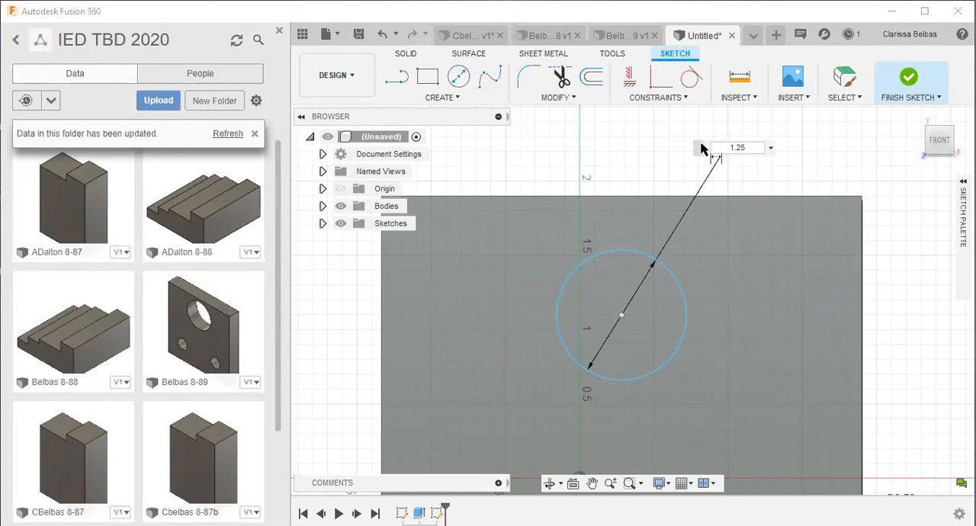
text(.25)
key(Return)
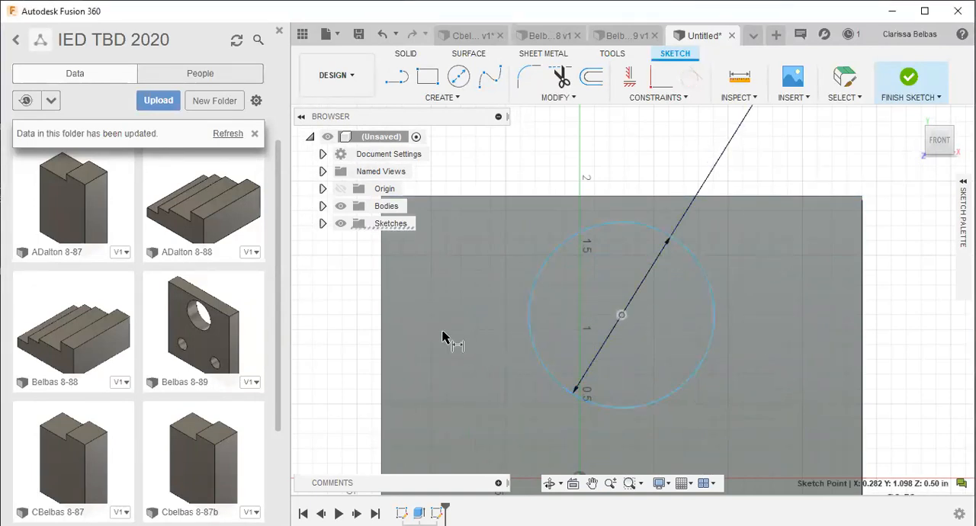
- Dimension the upper circle's center 1.62 in from the plate's left edge
click(381, 331)
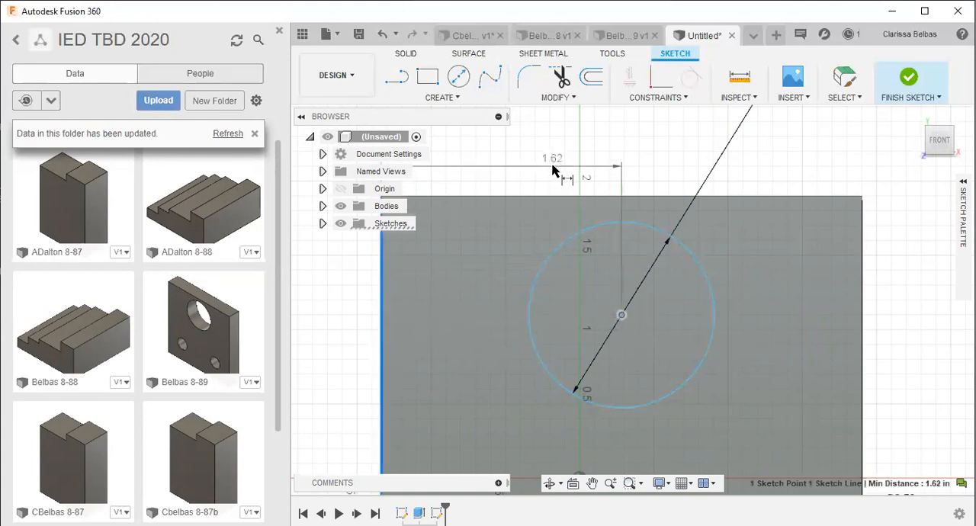
click(546, 161)
key(Return)
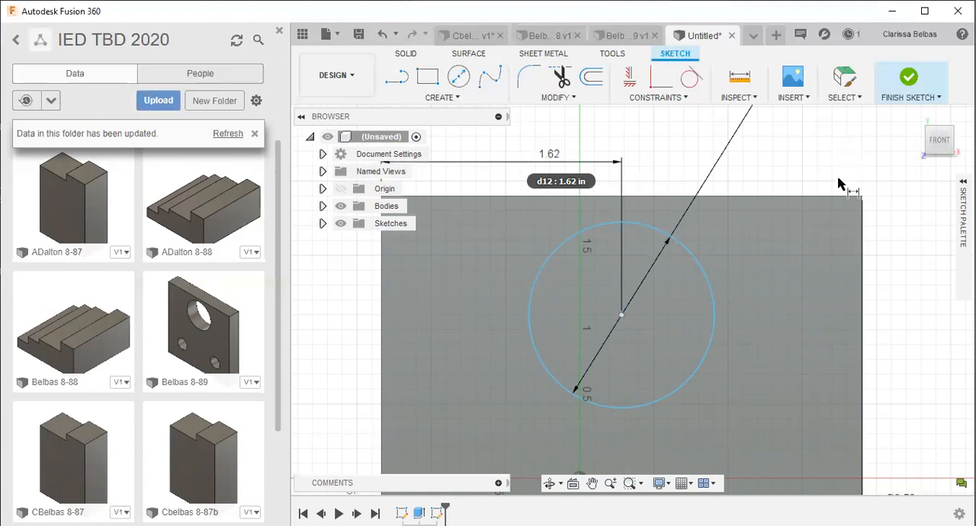
- Dimension the upper circle's center 0.75 in from the plate's top edge
scroll(826, 177, down, 2)
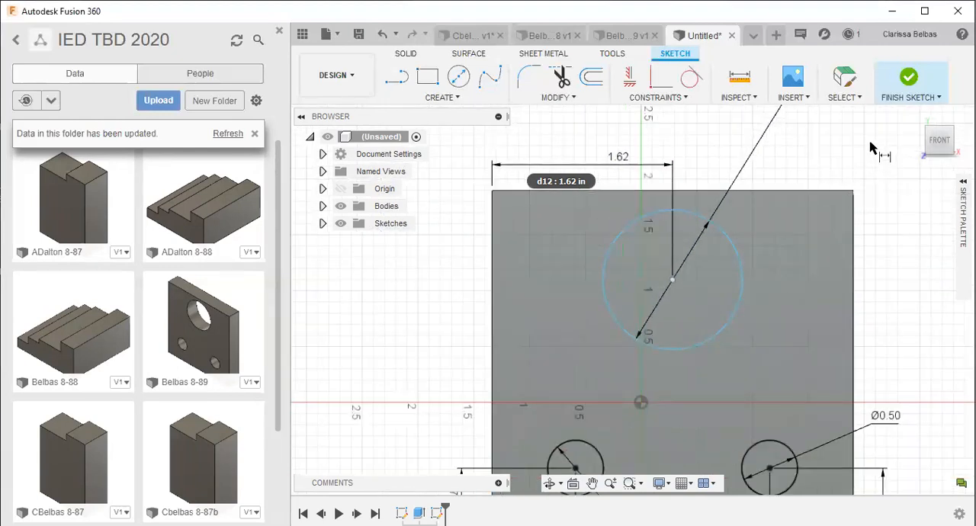
middle_drag(841, 145, 788, 218)
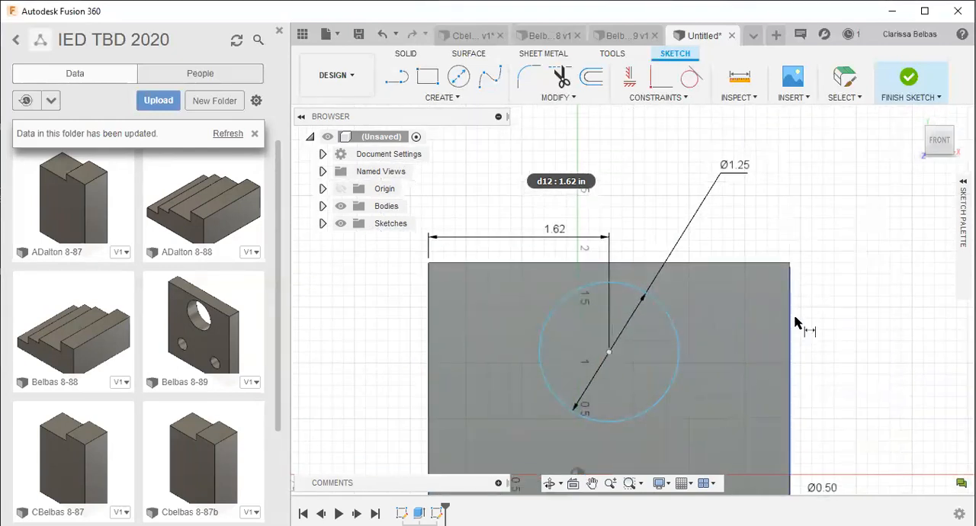
click(609, 355)
click(637, 264)
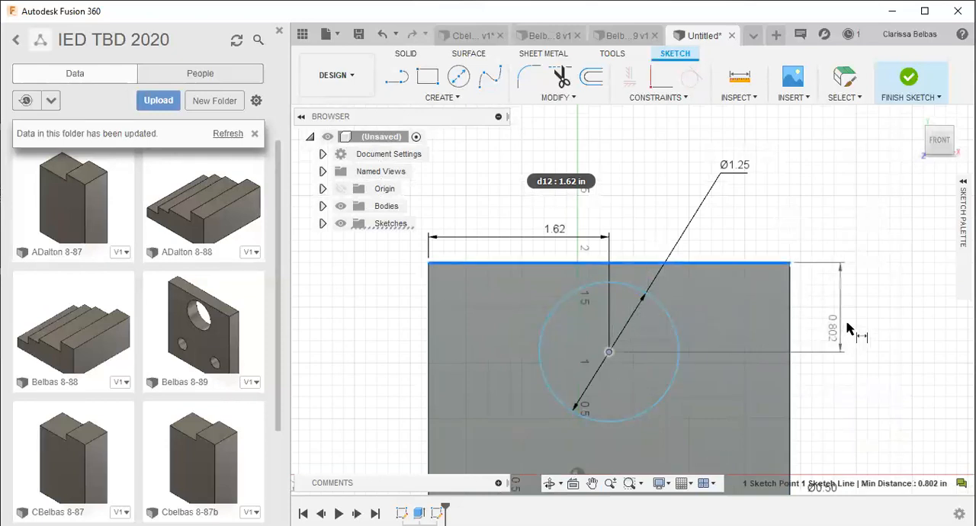
click(853, 315)
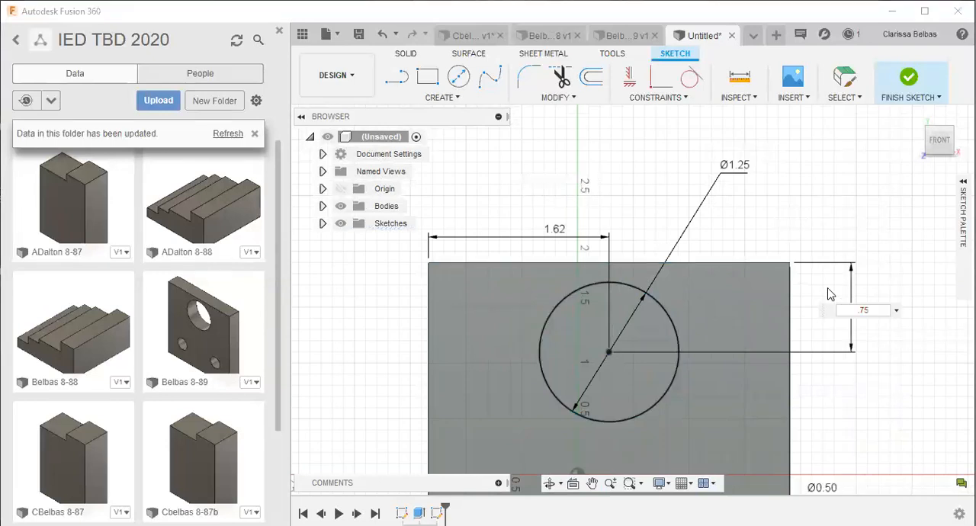
text(.75)
key(Return)
scroll(835, 211, down, 2)
middle_drag(862, 319, 833, 271)
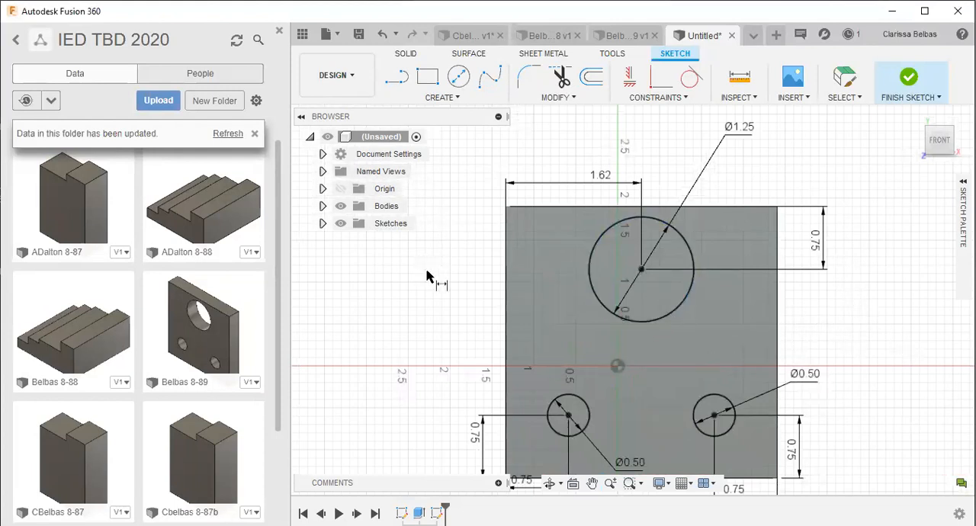
key(Escape)
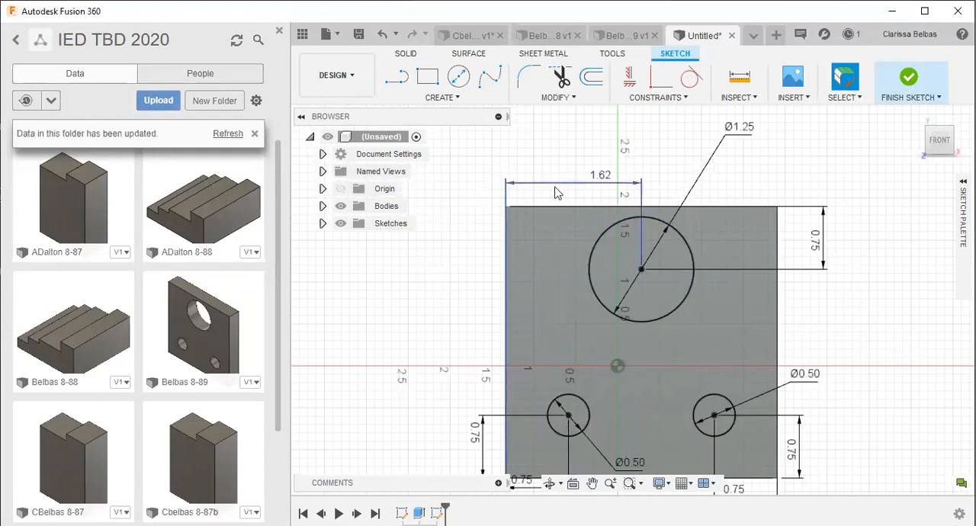
- Start an Extrude with all three circle profiles on the plate's front face selected
click(611, 247)
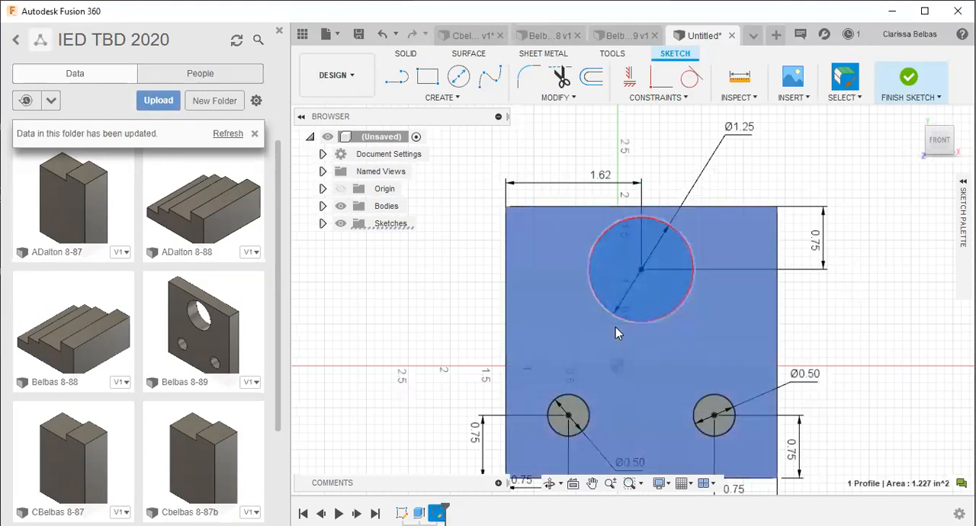
click(575, 417)
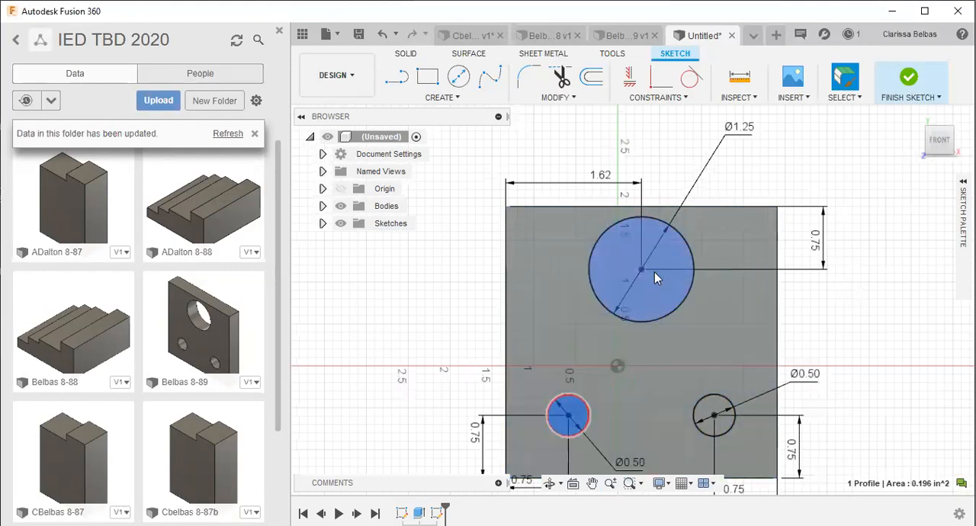
click(651, 294)
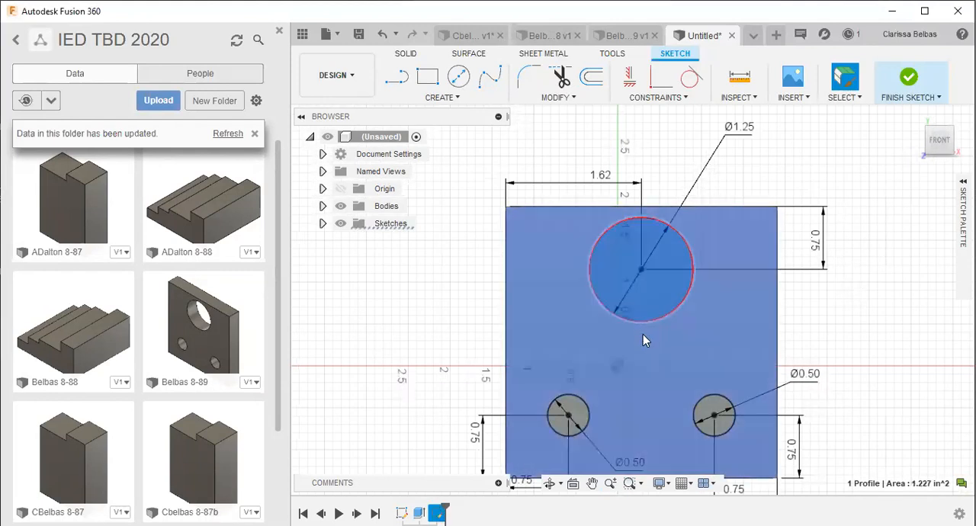
shift+click(580, 409)
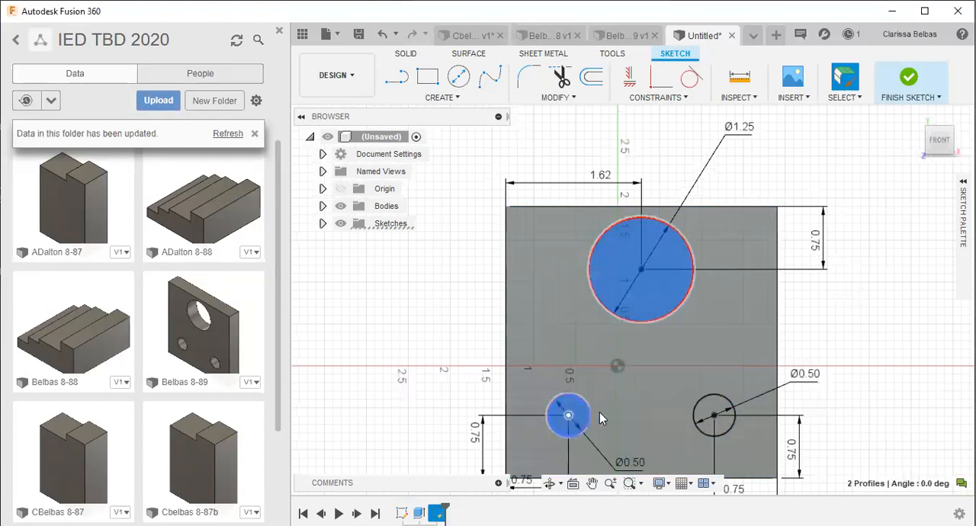
shift+click(717, 414)
shift+click(554, 370)
shift+click(562, 363)
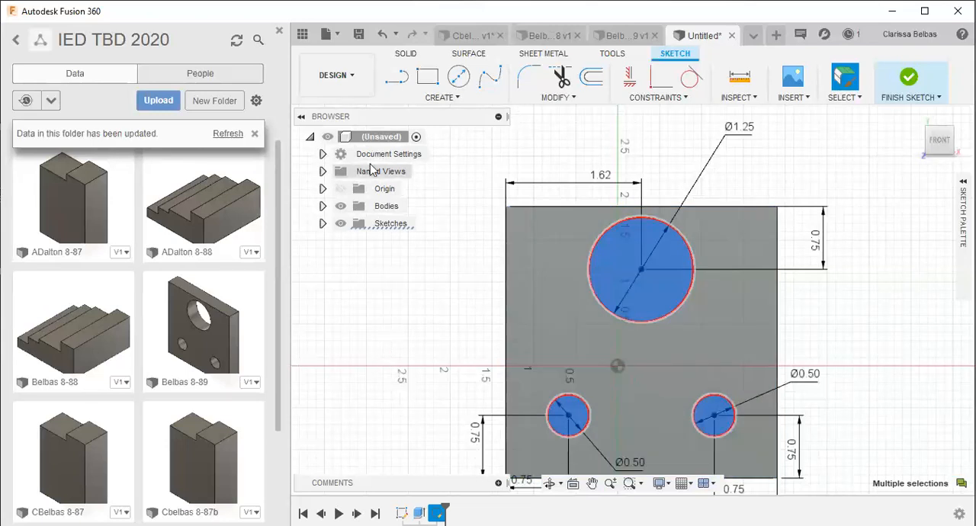
click(406, 53)
click(425, 78)
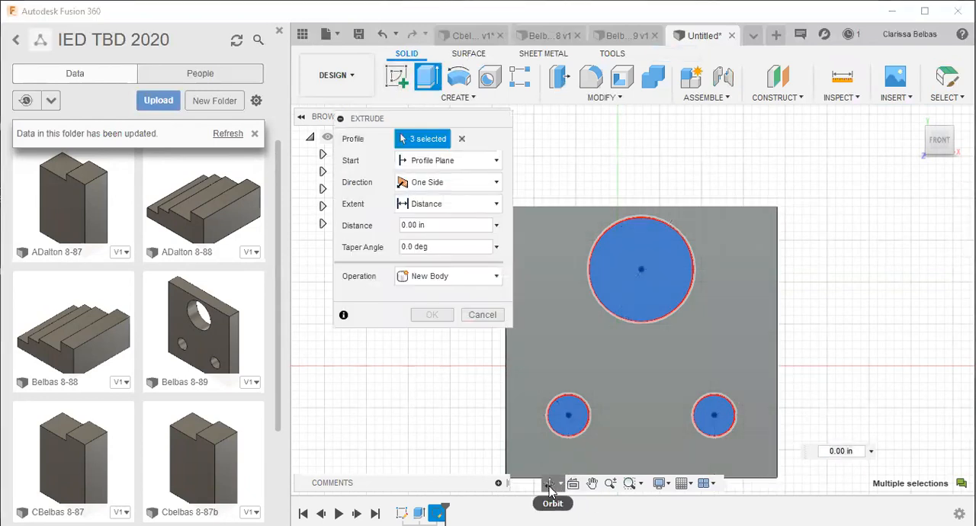
- Cut the three circles back through the plate with an extrude distance of -2.30 in
shift+middle_drag(587, 374, 734, 452)
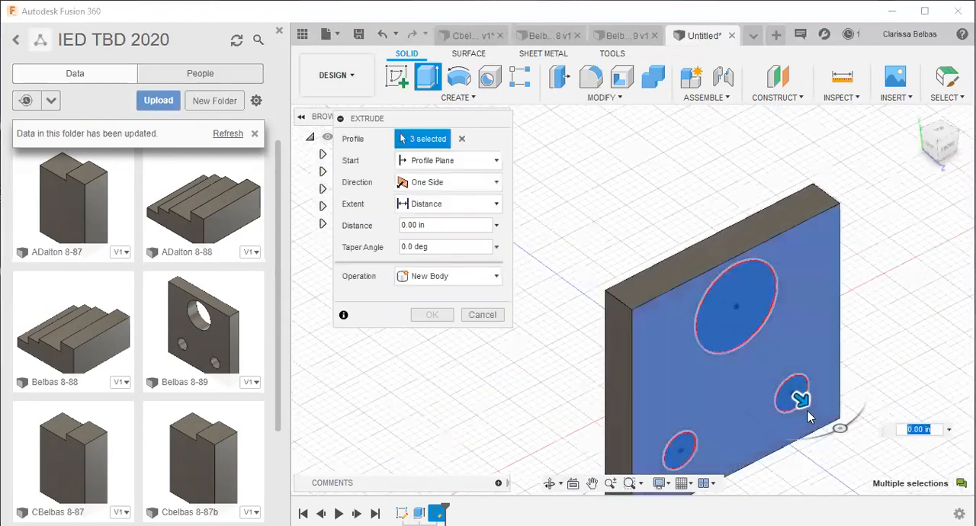
drag(806, 400, 663, 279)
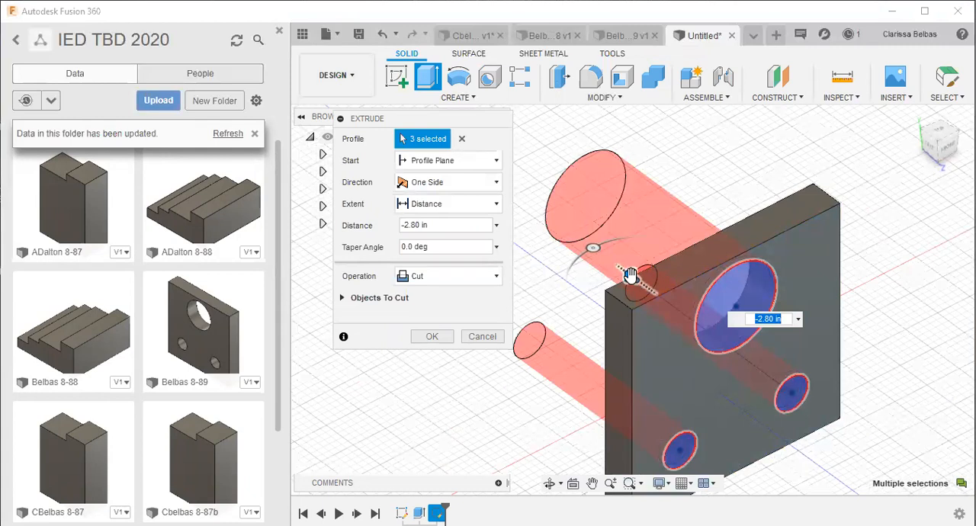
mouse_move(630, 276)
mouse_down()
mouse_move(813, 412)
mouse_move(870, 482)
mouse_move(633, 264)
mouse_up()
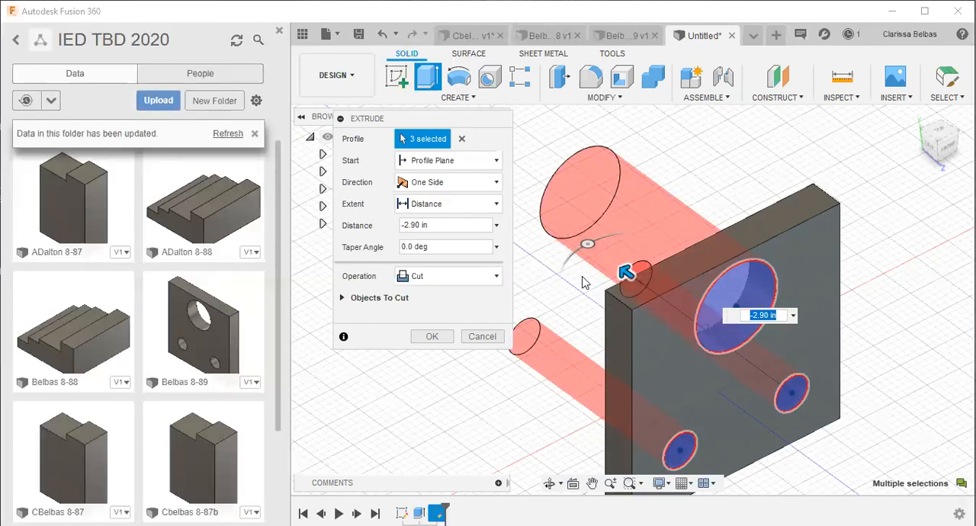
drag(623, 273, 769, 379)
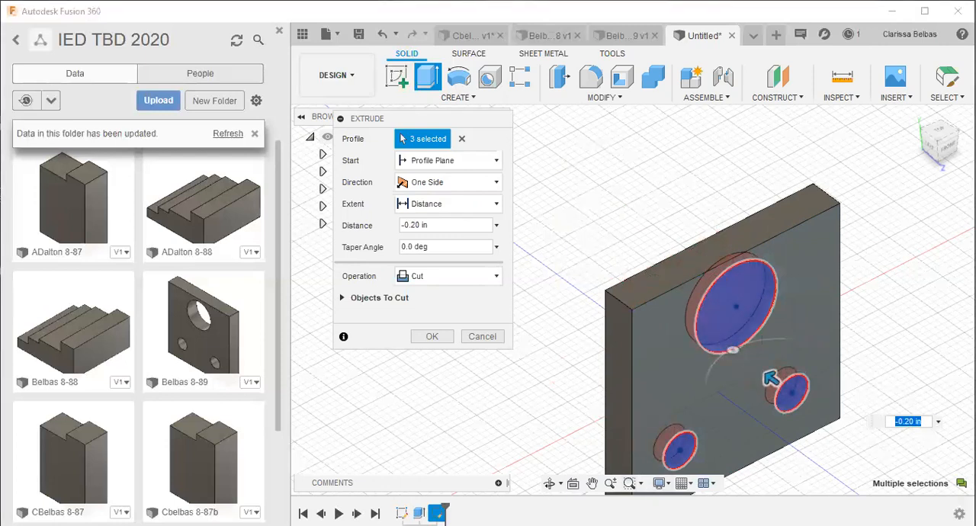
click(553, 484)
drag(530, 366, 586, 397)
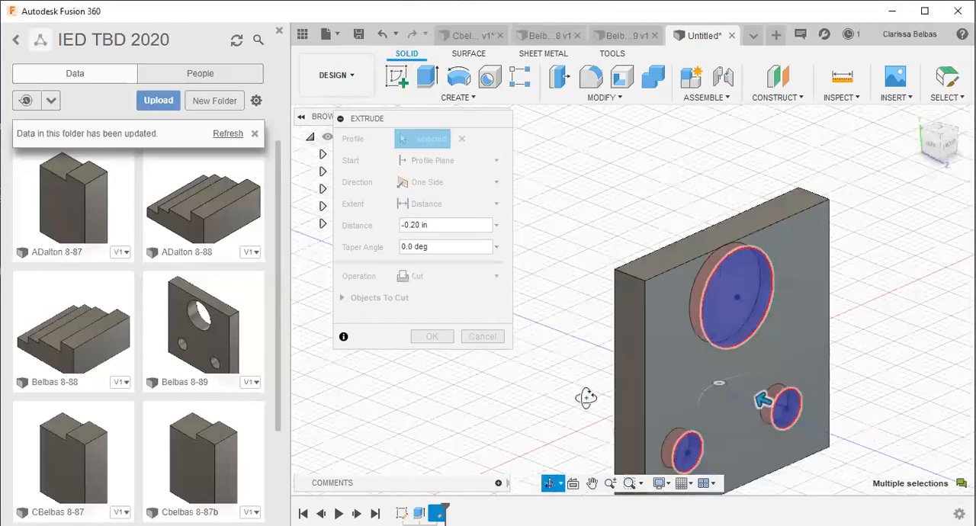
key(Escape)
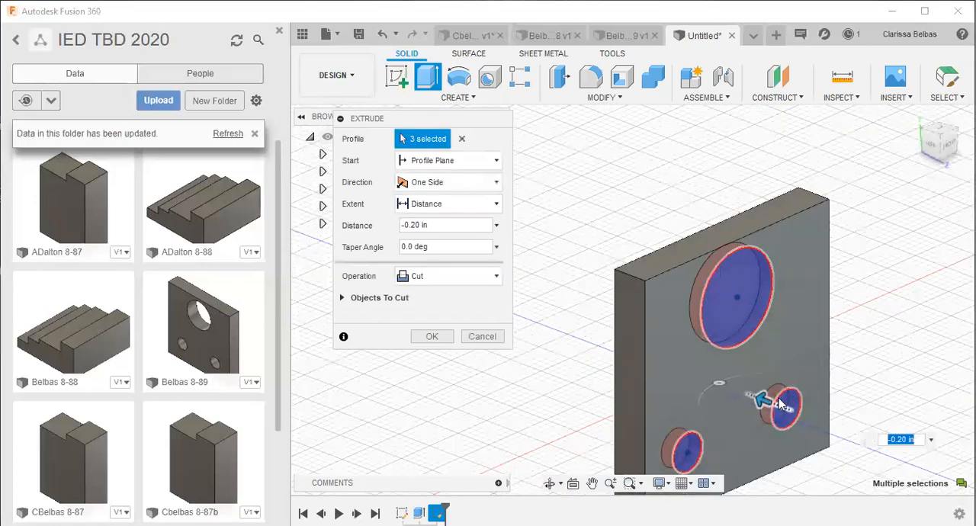
drag(762, 399, 633, 351)
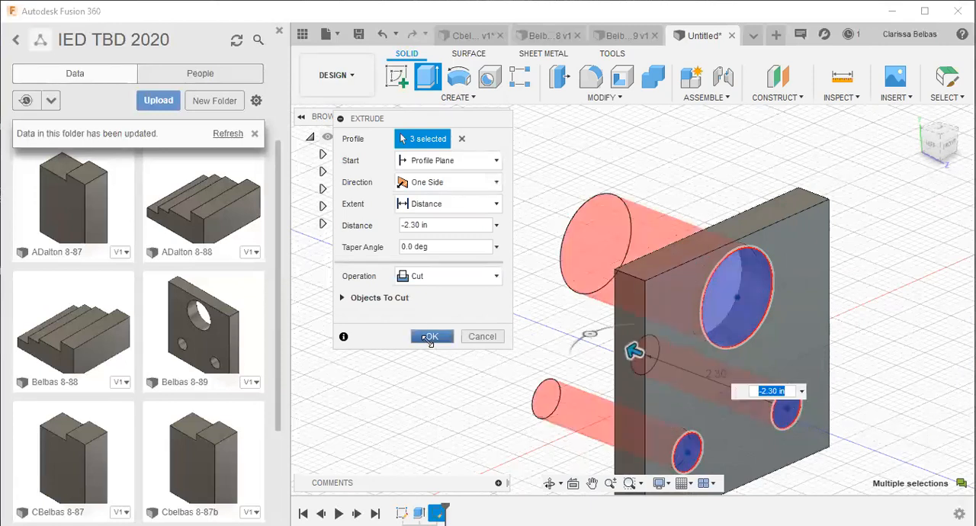
click(430, 337)
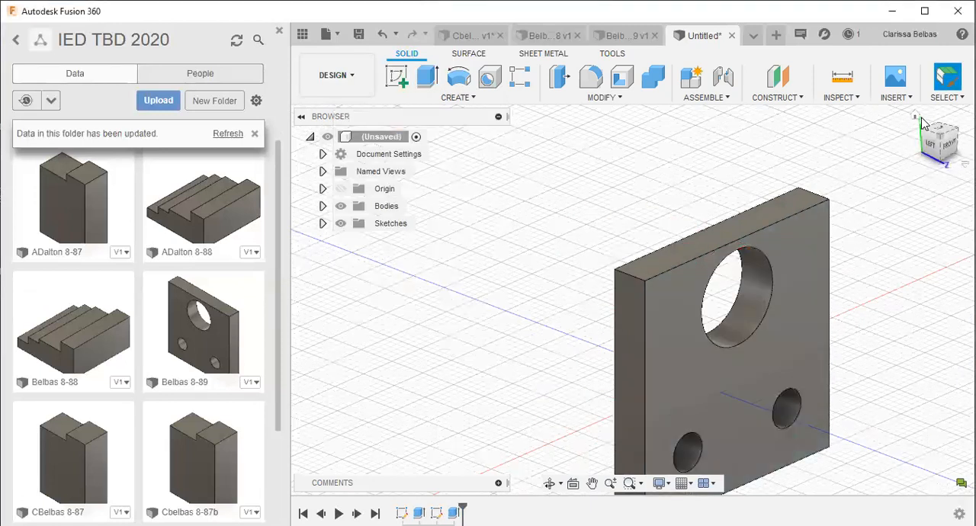
- Return to the home view of the plate and start saving the design
click(916, 115)
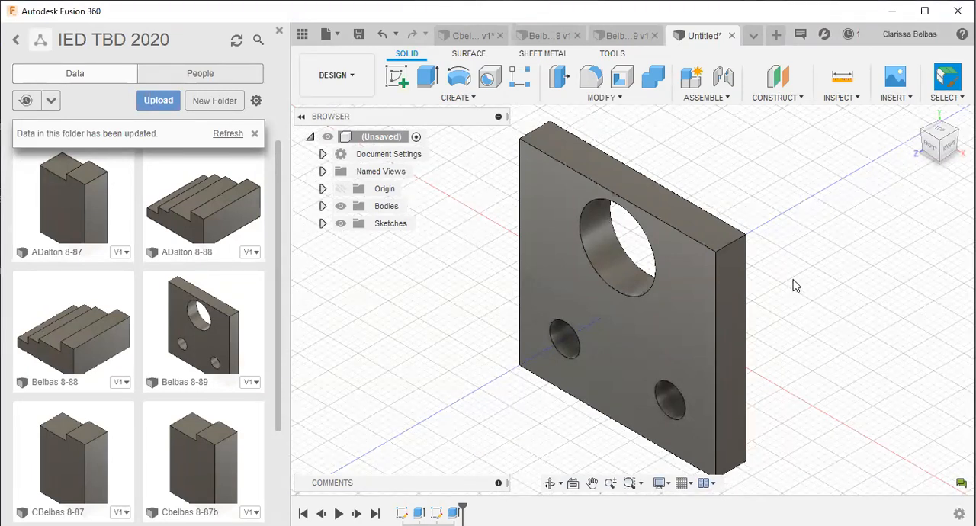
click(358, 39)
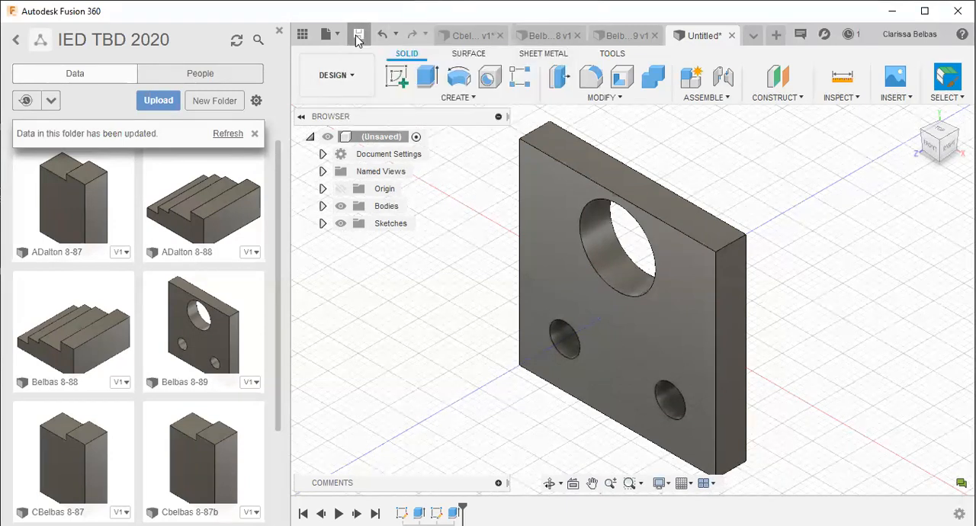